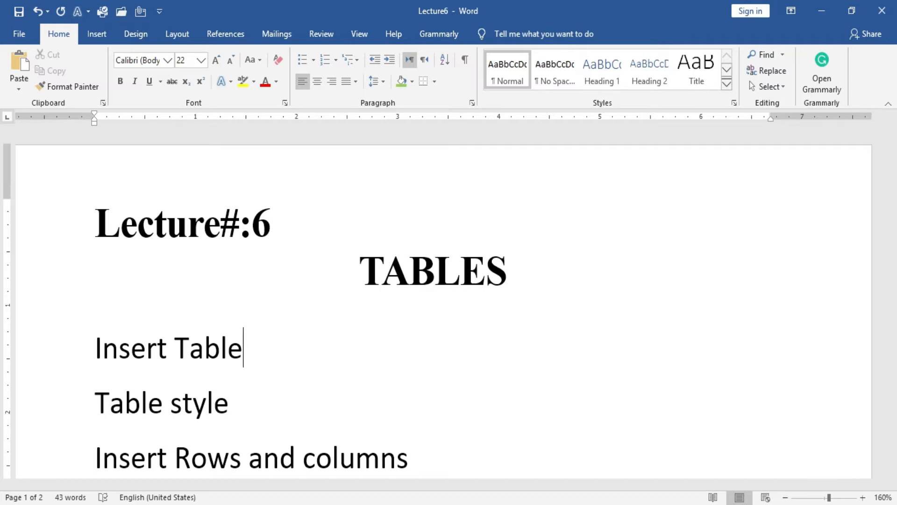
# Step: Look through the lecture's topic list and the students record table, and return to the beginning of the document
pyautogui.scroll(-4, 757, 397)
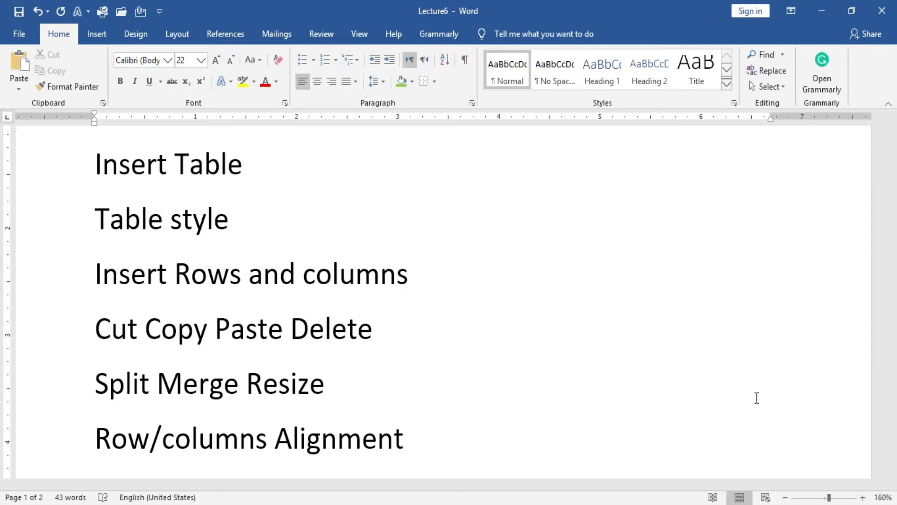
pyautogui.scroll(-5, 757, 398)
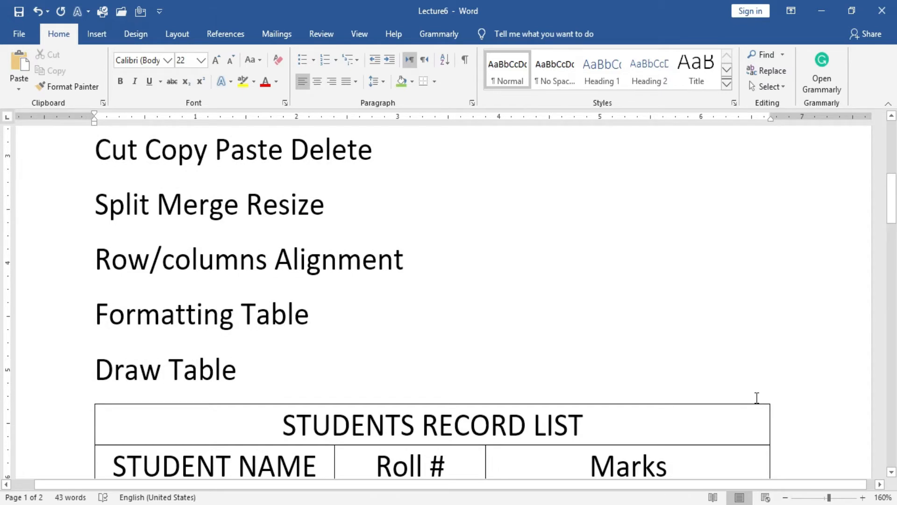
pyautogui.scroll(-3, 757, 398)
pyautogui.scroll(-3, 627, 420)
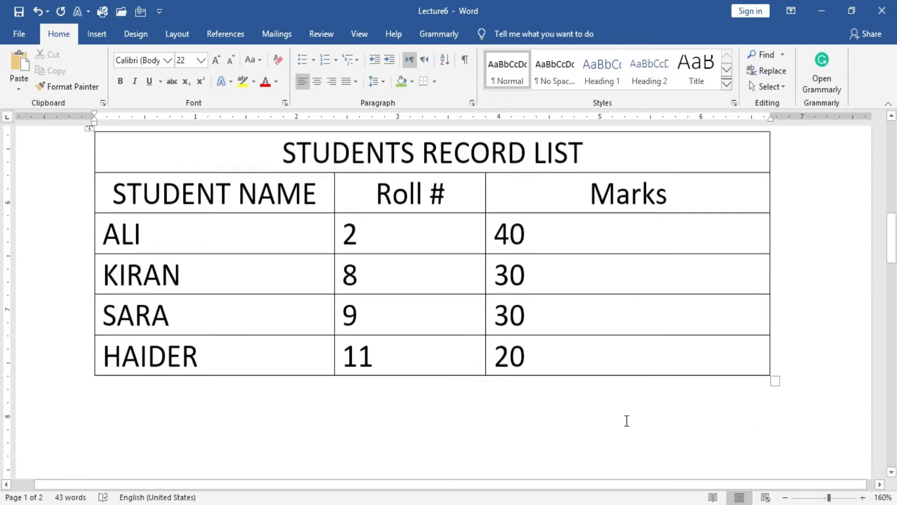
pyautogui.scroll(1, 627, 421)
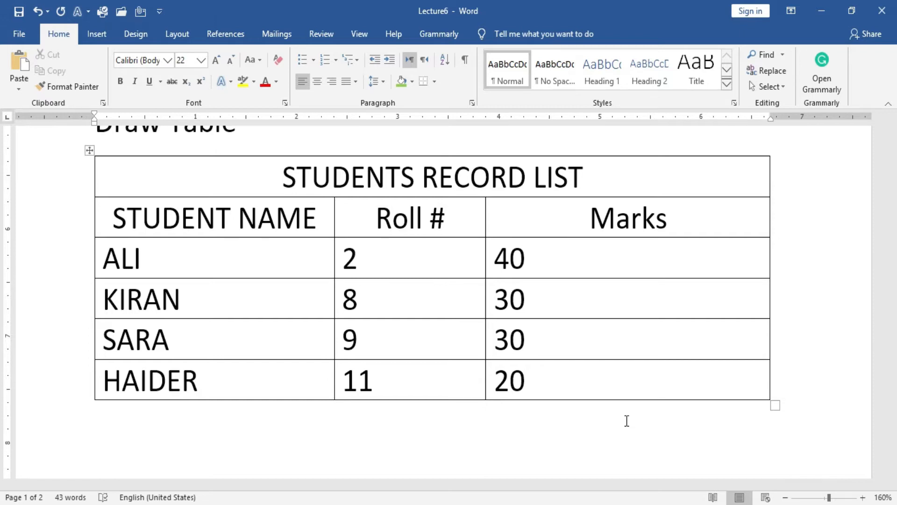
pyautogui.scroll(10, 627, 421)
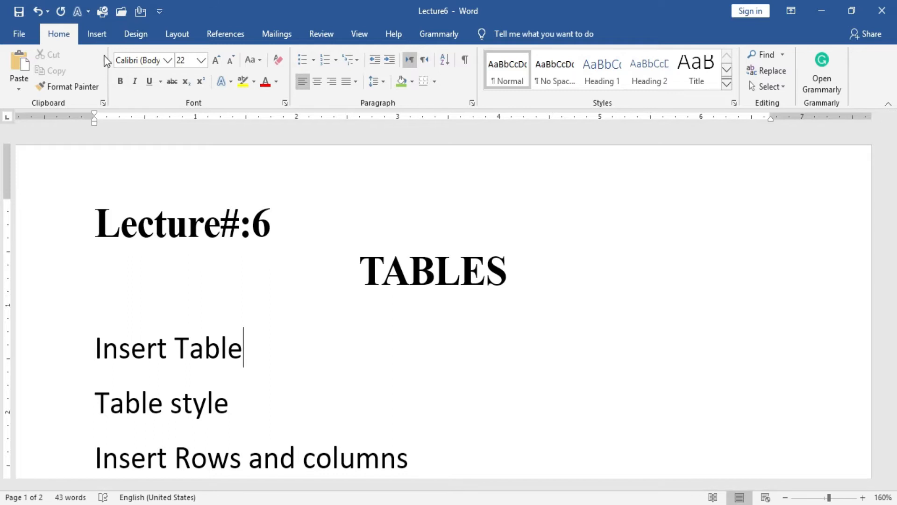
# Step: Add a blank line below the "Insert Table" line and insert a six-column table there
pyautogui.click(95, 35)
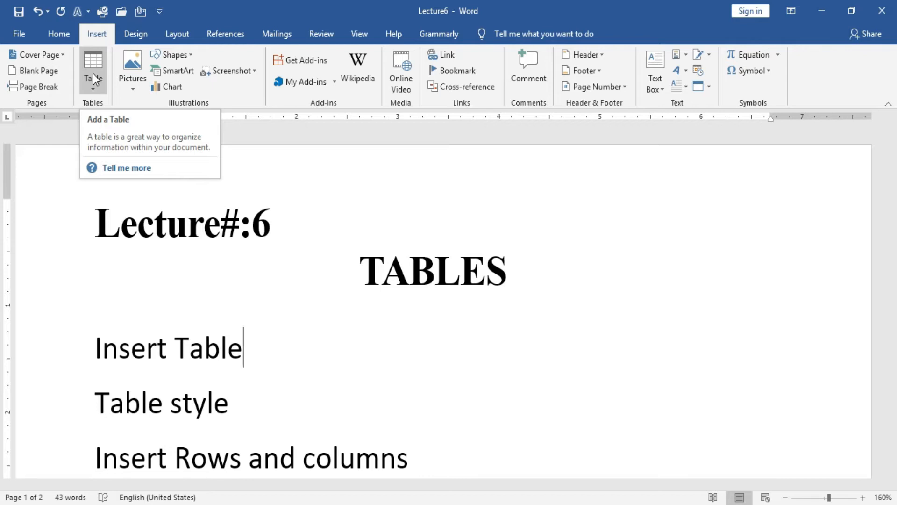
pyautogui.press('Return')
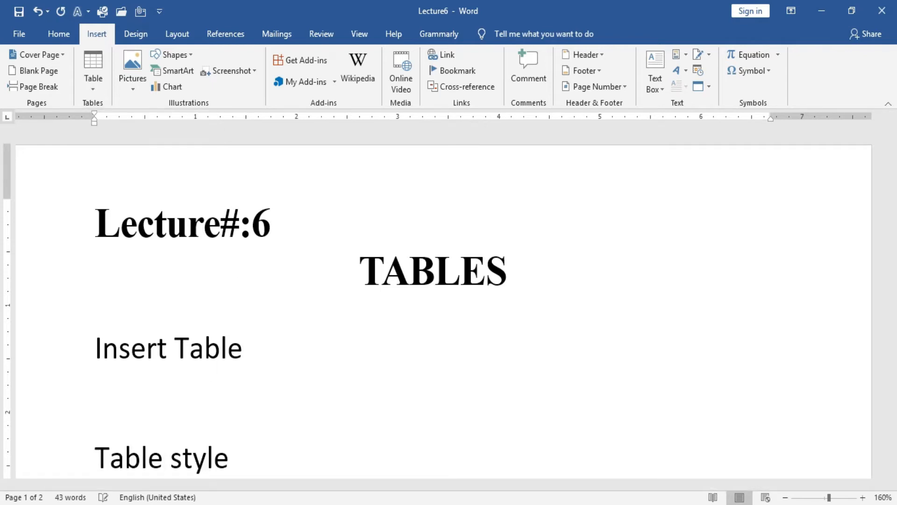
pyautogui.scroll(-3, 444, 304)
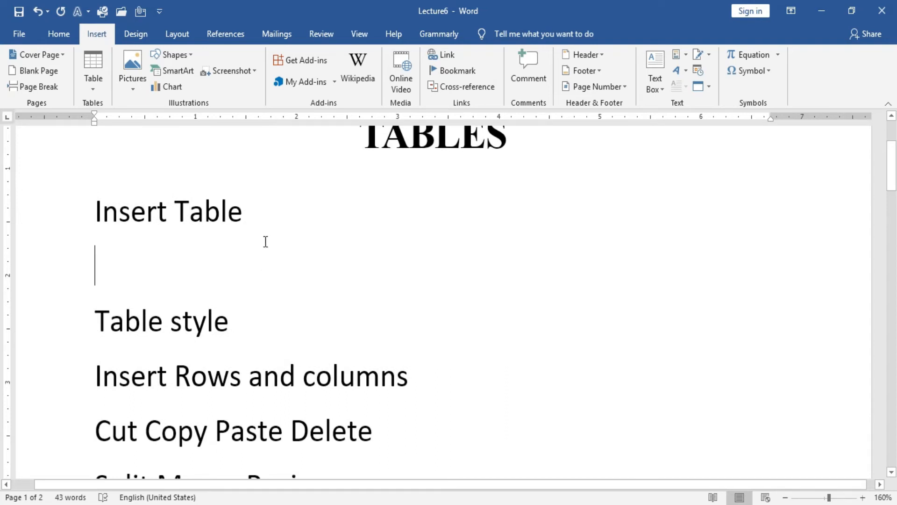
pyautogui.click(91, 81)
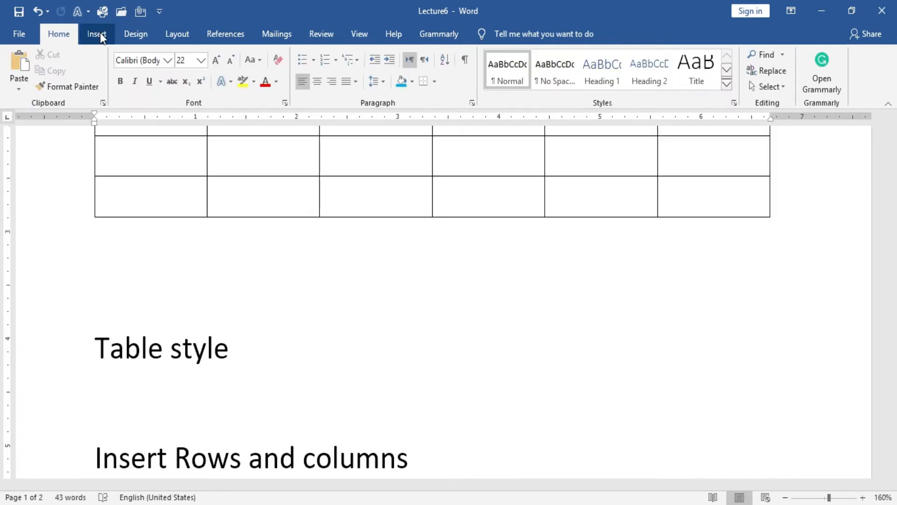
# Step: Insert a second table with 4 columns and 2 rows above the "Table style" line, using the table size settings
pyautogui.click(98, 34)
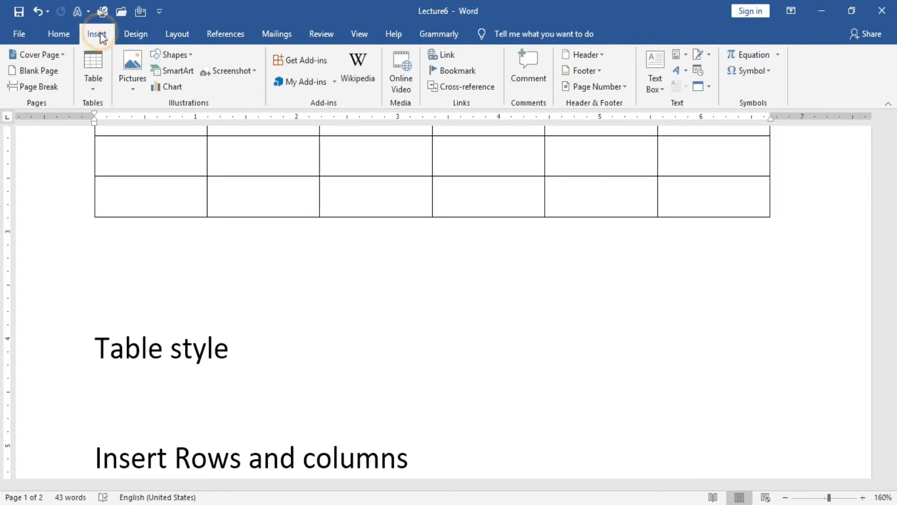
pyautogui.click(89, 85)
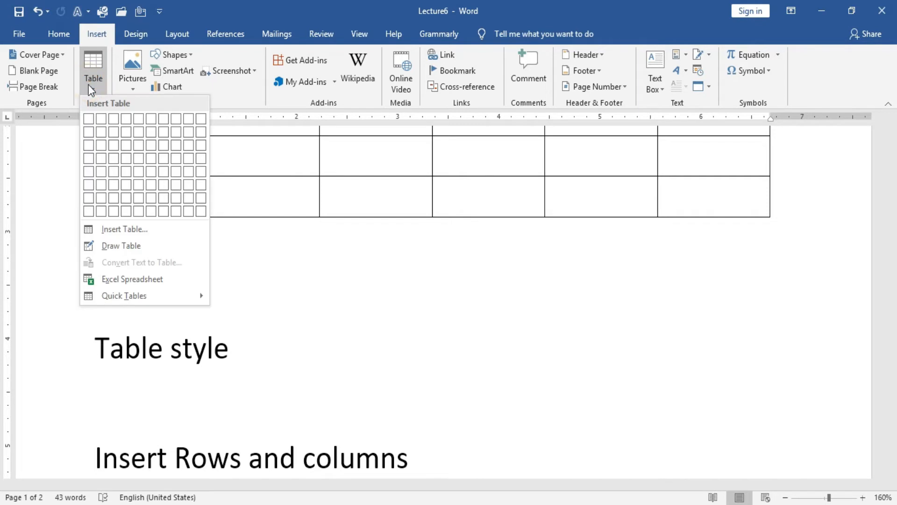
pyautogui.click(120, 229)
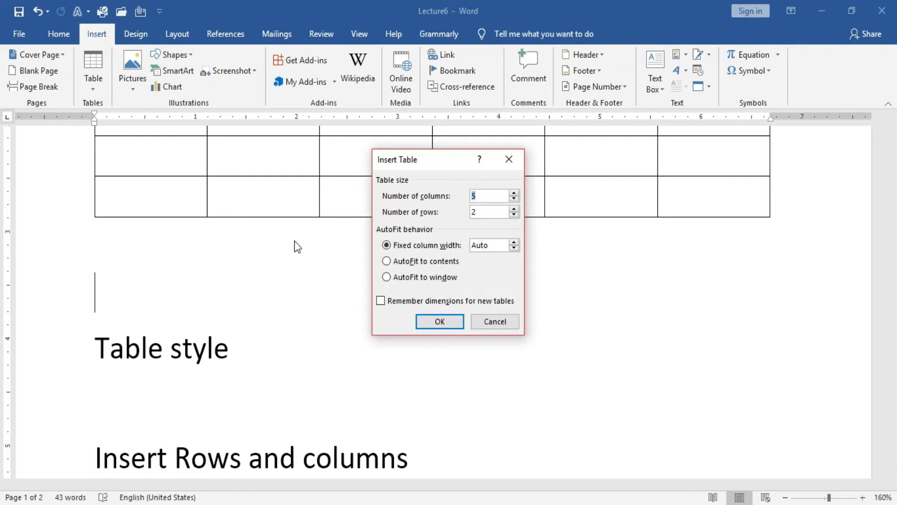
pyautogui.click(514, 194)
pyautogui.click(514, 193)
pyautogui.click(515, 201)
pyautogui.click(514, 200)
pyautogui.click(514, 200)
pyautogui.click(441, 323)
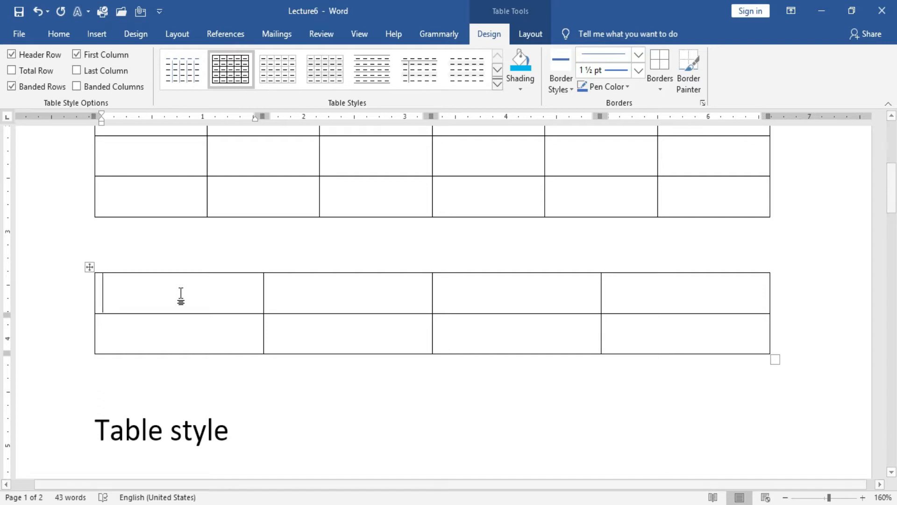
# Step: Add a column after the first column and a row below the last row of the second table
pyautogui.moveTo(265, 271)
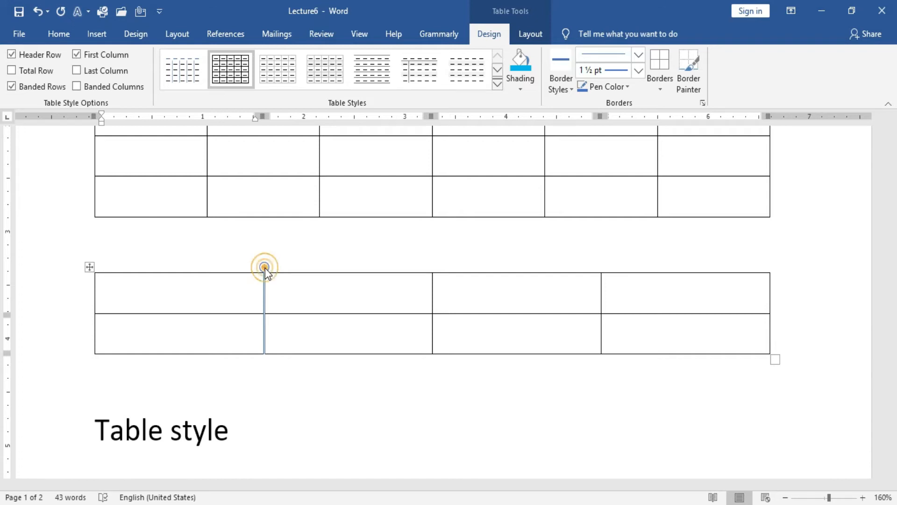
pyautogui.click(264, 267)
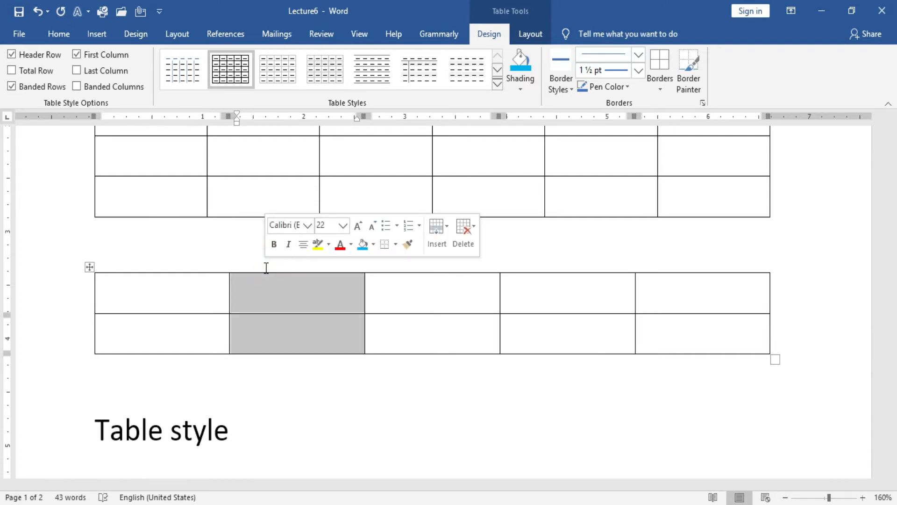
pyautogui.scroll(-2, 265, 270)
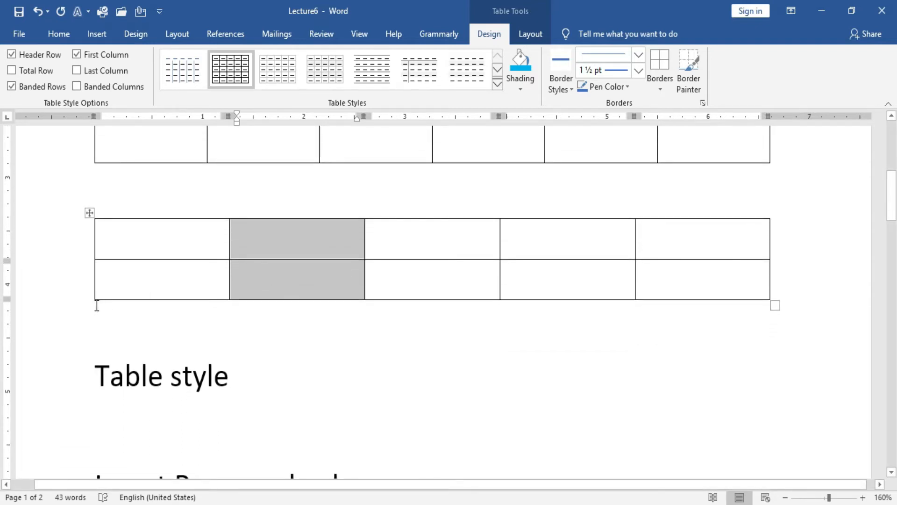
pyautogui.click(131, 287)
pyautogui.moveTo(89, 302)
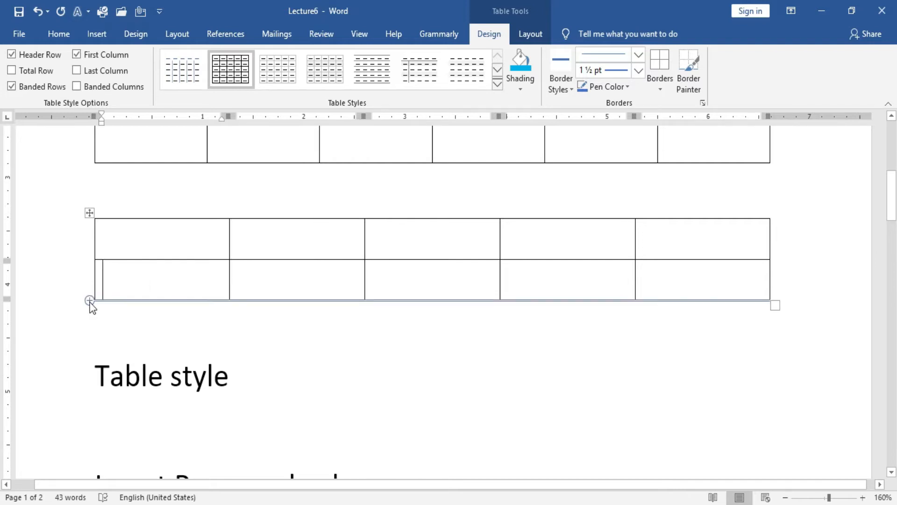
pyautogui.click(90, 302)
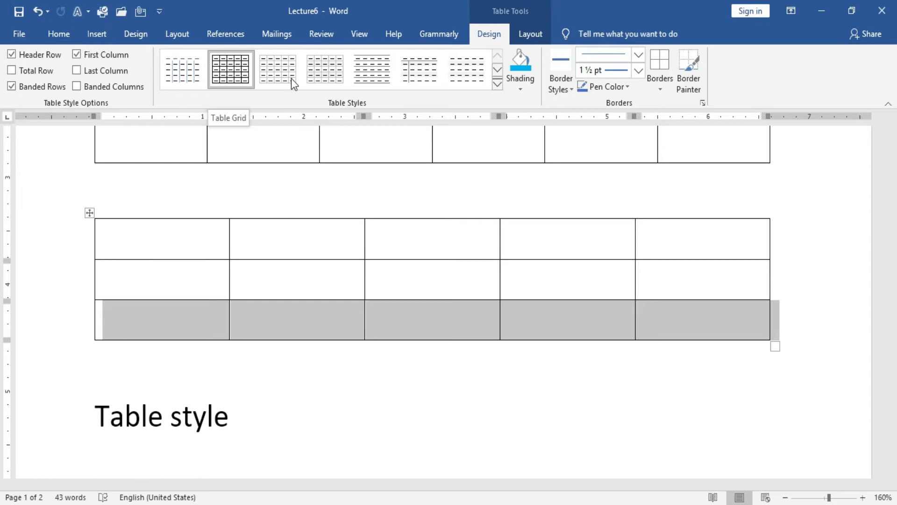
# Step: Apply the grid table style with a solid grey header row and grey banded rows to the second table
pyautogui.click(500, 83)
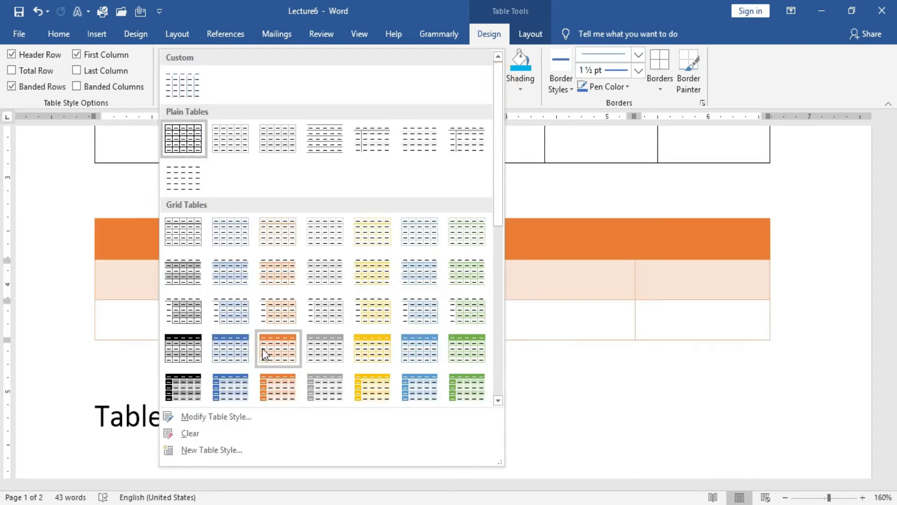
pyautogui.click(329, 361)
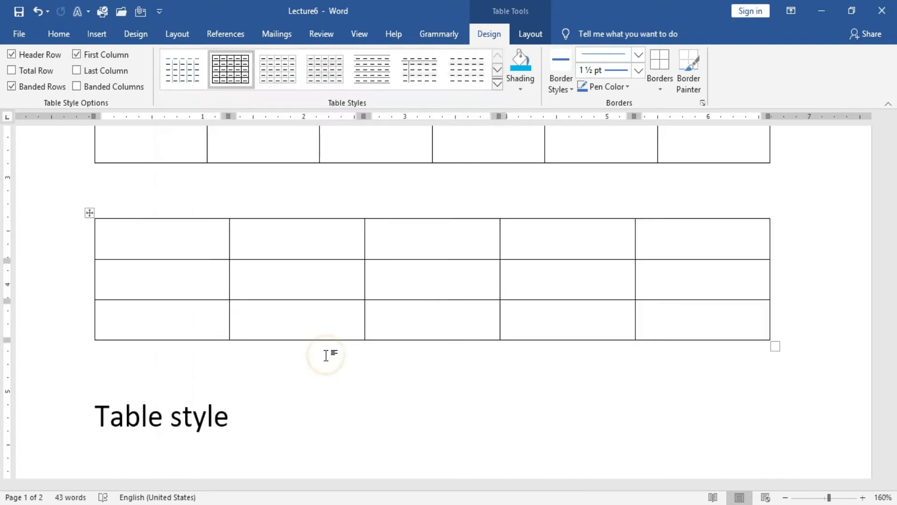
pyautogui.click(528, 249)
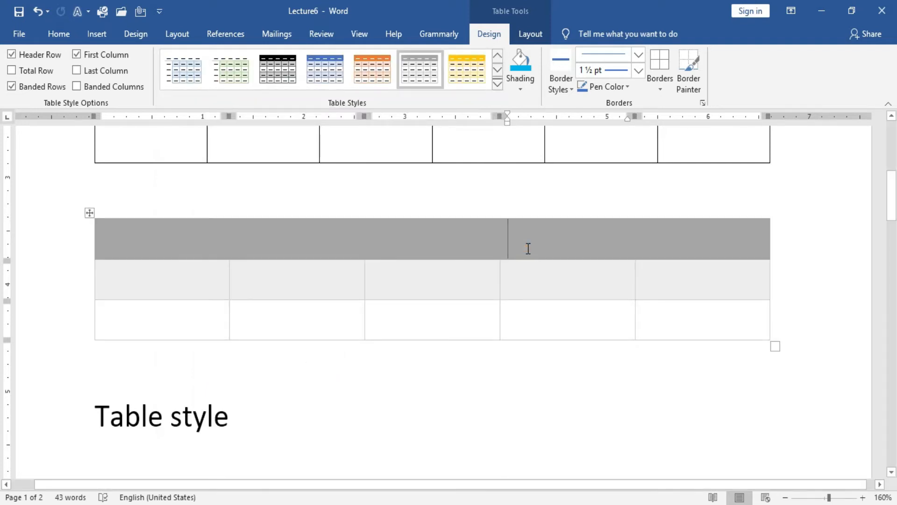
pyautogui.moveTo(571, 236); pyautogui.dragTo(183, 243)
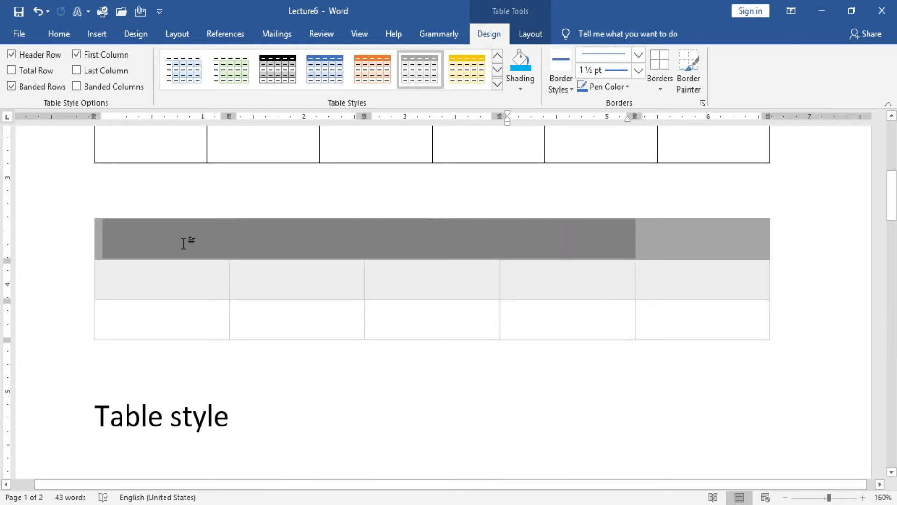
pyautogui.click(522, 78)
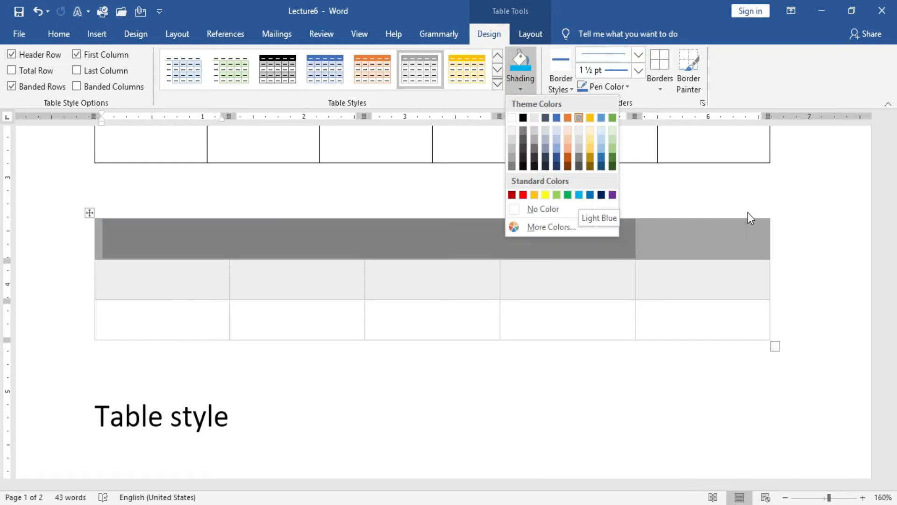
pyautogui.click(751, 234)
# Step: Shade the entire header row of the grey-styled table with the standard red colour
pyautogui.moveTo(767, 238); pyautogui.dragTo(184, 232)
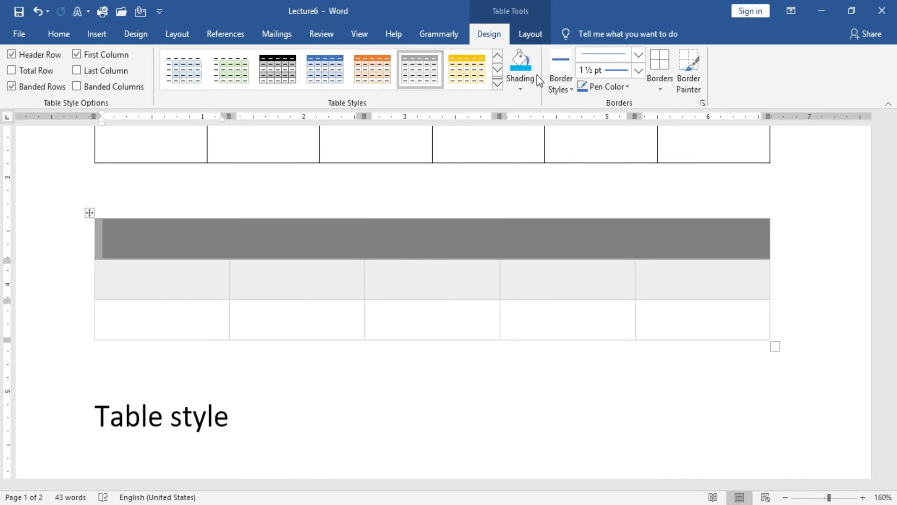
pyautogui.click(529, 85)
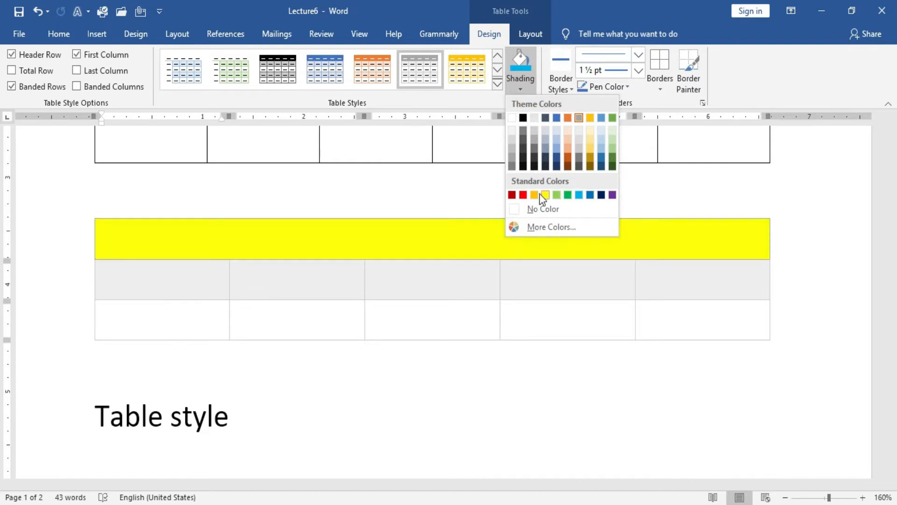
pyautogui.click(523, 195)
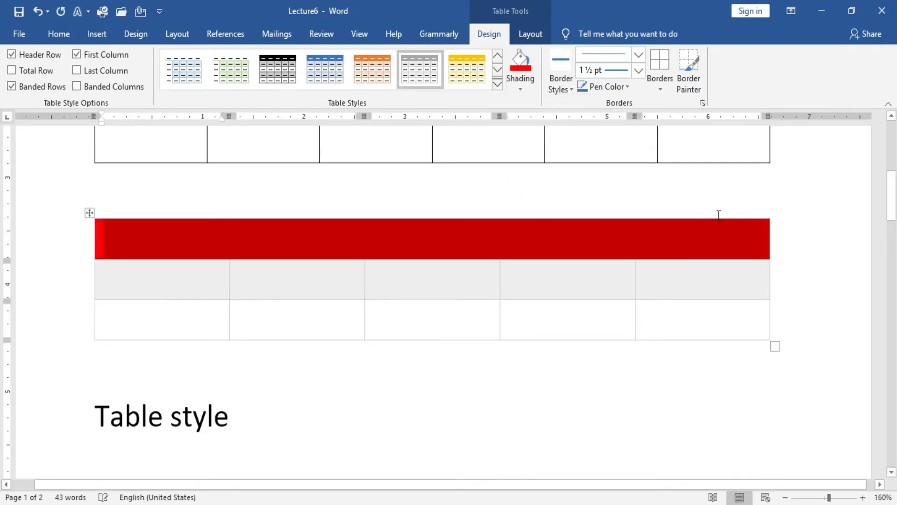
pyautogui.click(815, 247)
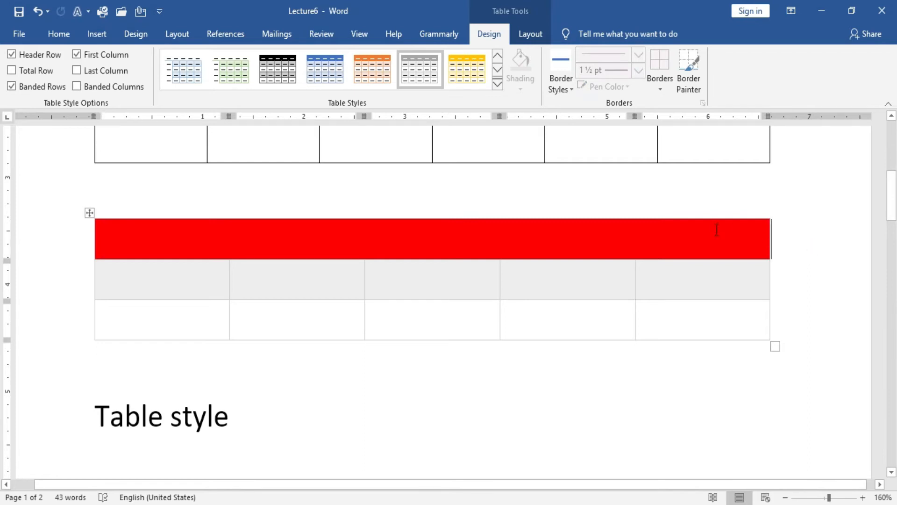
# Step: Turn off the Header Row style option for the table with the red first row
pyautogui.click(690, 237)
pyautogui.moveTo(690, 237)
pyautogui.mouseDown()
pyautogui.moveTo(465, 256)
pyautogui.moveTo(165, 251)
pyautogui.mouseUp()
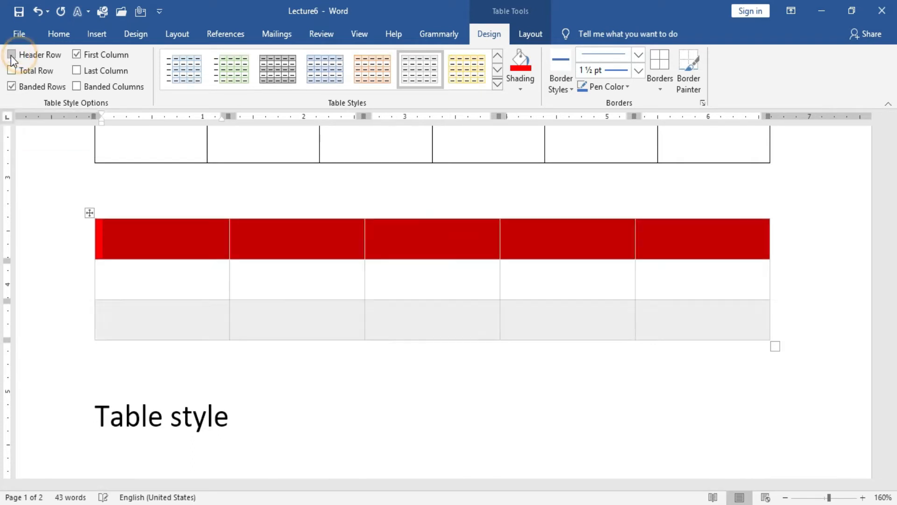
pyautogui.click(11, 55)
pyautogui.click(254, 202)
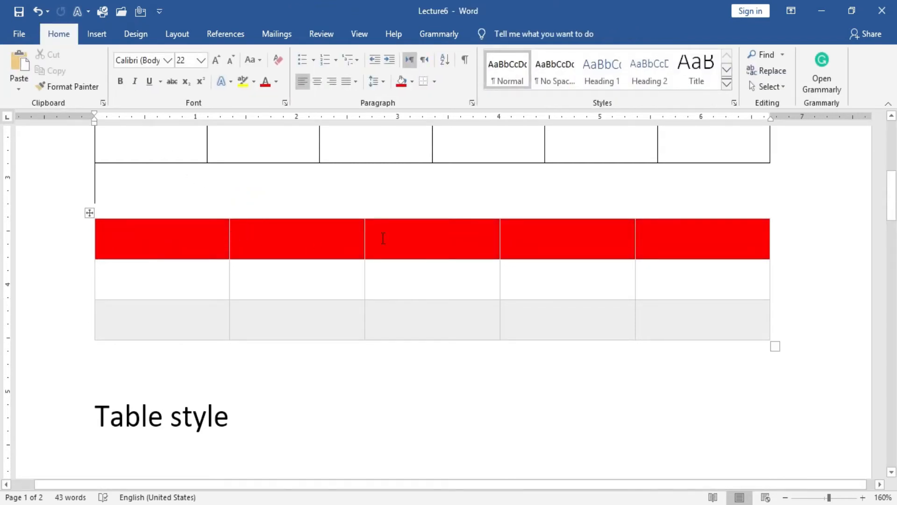
# Step: Turn the Header Row style option back on for the table with the red first row
pyautogui.click(715, 243)
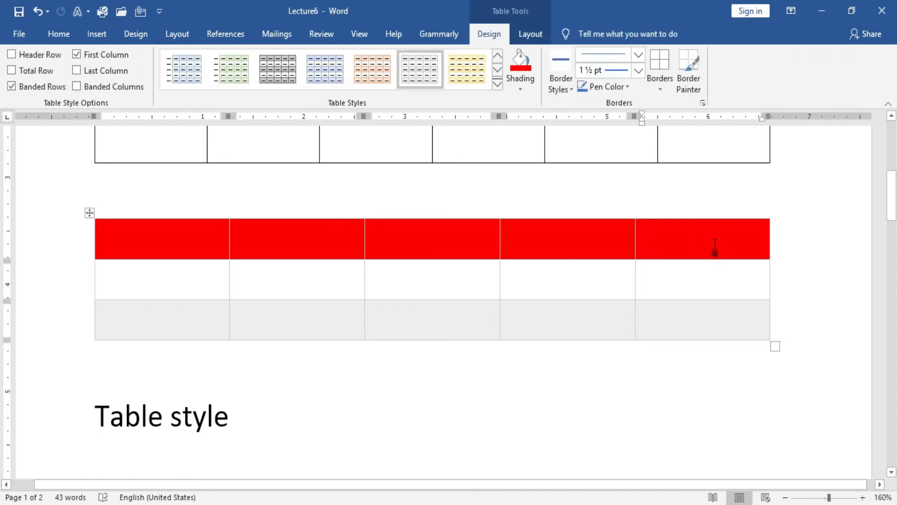
pyautogui.moveTo(715, 243); pyautogui.dragTo(226, 253)
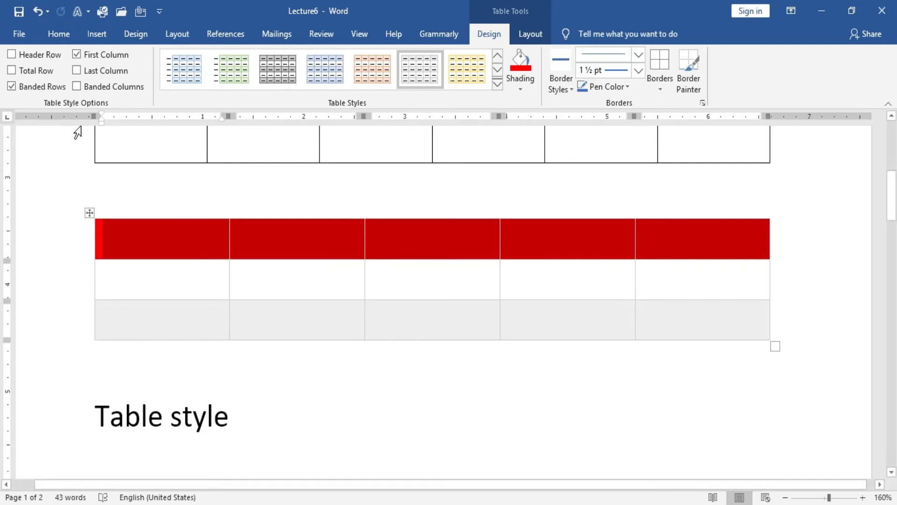
pyautogui.click(11, 55)
pyautogui.click(11, 55)
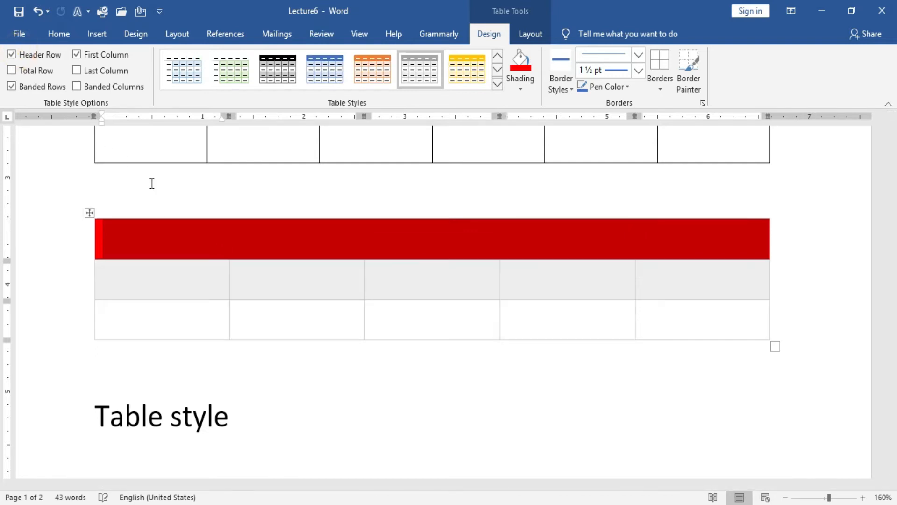
# Step: Enter "Hello" in the first cell of the red header row
pyautogui.click(176, 228)
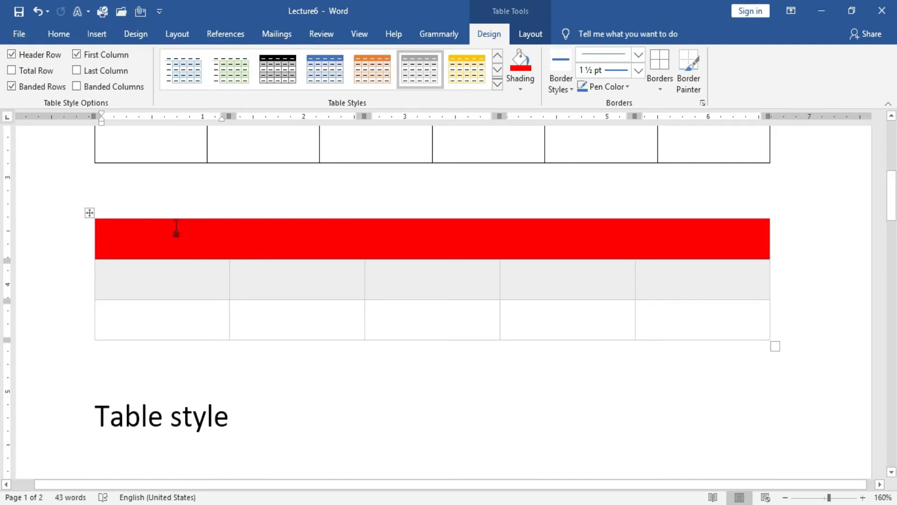
pyautogui.write('h')
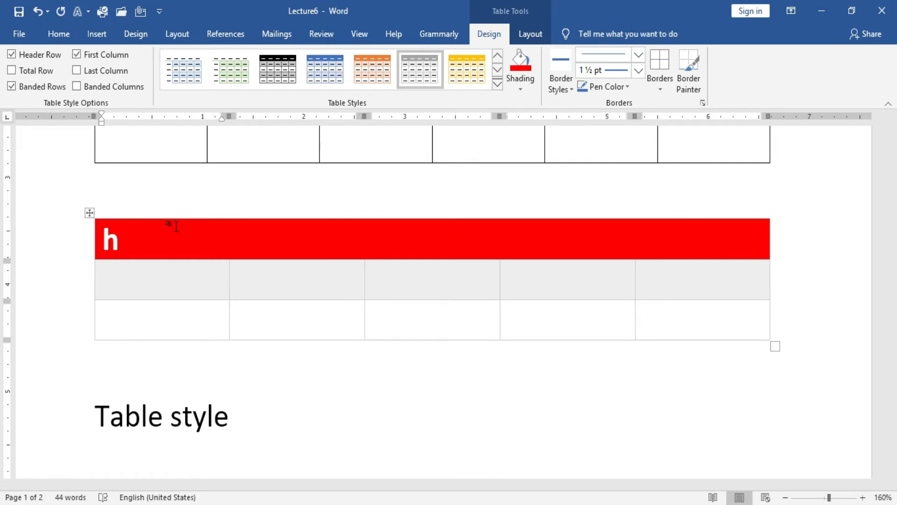
pyautogui.write('ello')
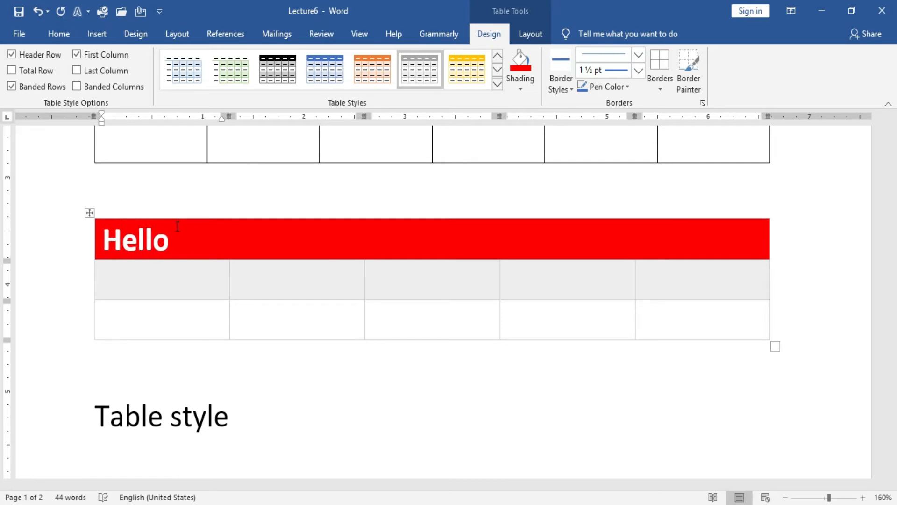
# Step: Add the word "Class" after "Hello" in the first cell of the red header row
pyautogui.write(' Class')
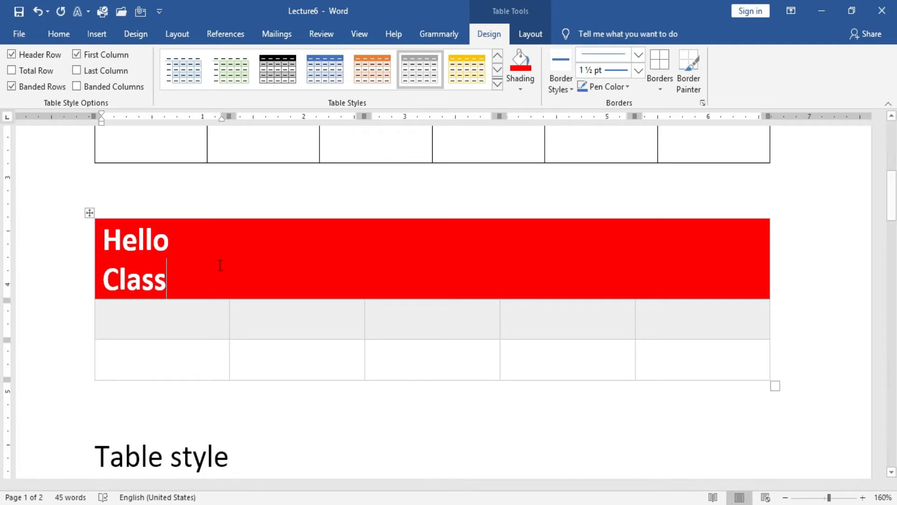
pyautogui.moveTo(199, 274); pyautogui.dragTo(104, 236)
pyautogui.click(689, 217)
pyautogui.click(597, 238)
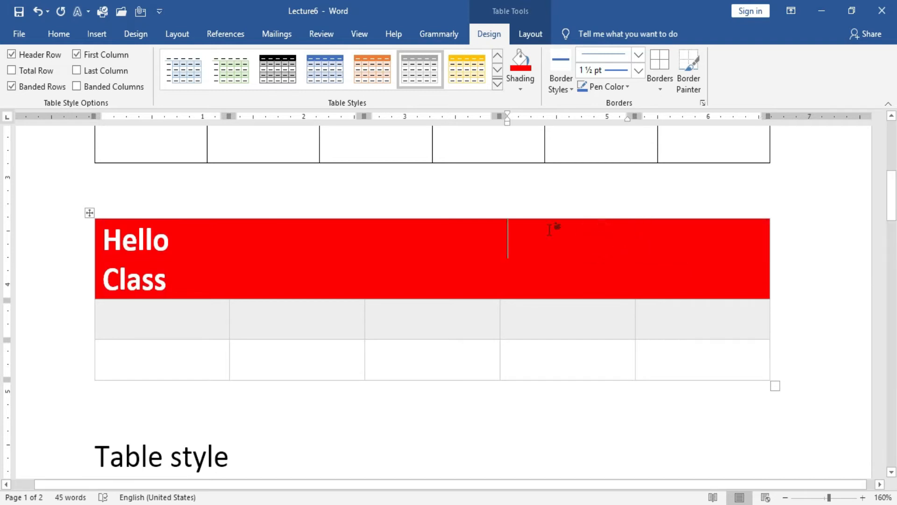
# Step: Turn off the Header Row style option for the table containing "Hello Class"
pyautogui.click(12, 55)
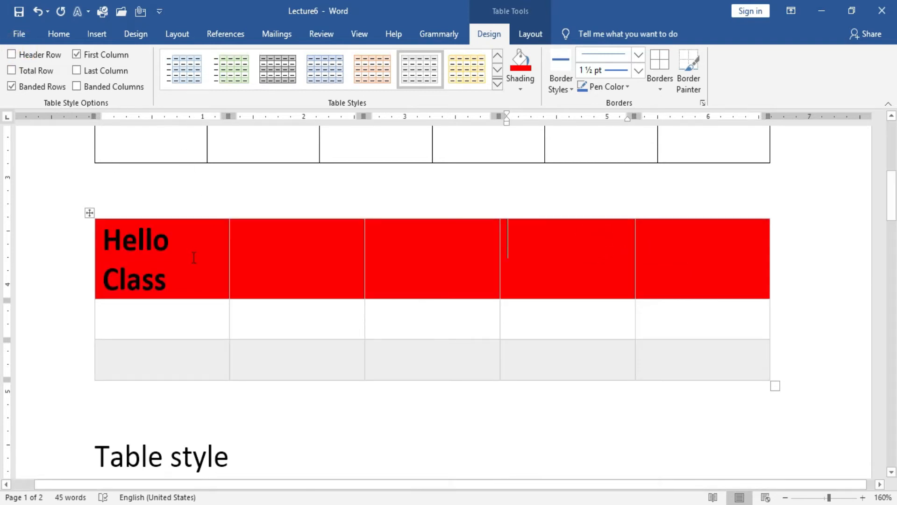
pyautogui.moveTo(192, 278); pyautogui.dragTo(106, 240)
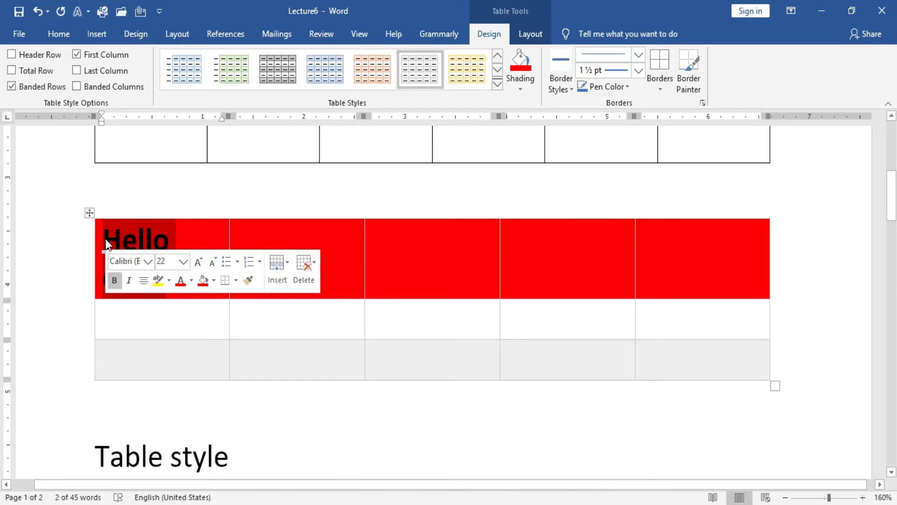
pyautogui.click(384, 235)
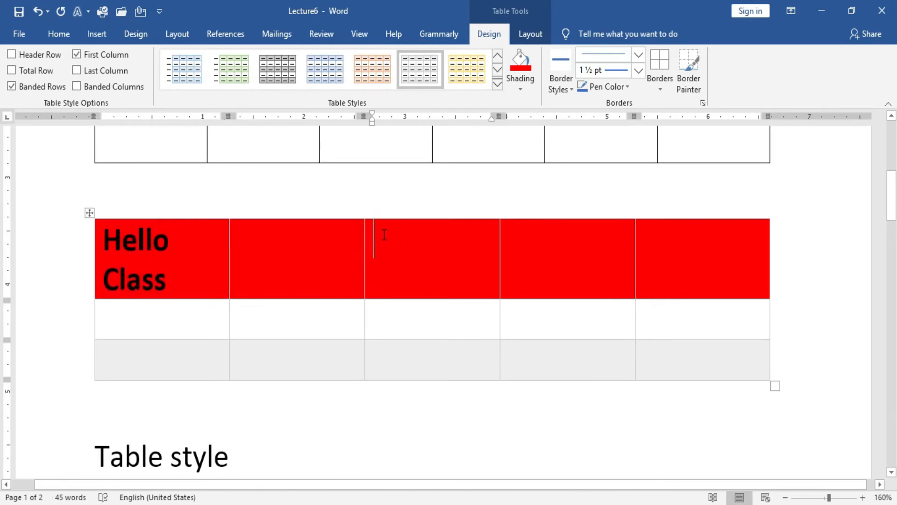
# Step: Merge all five cells of the red first row into a single cell
pyautogui.moveTo(769, 281); pyautogui.dragTo(192, 265)
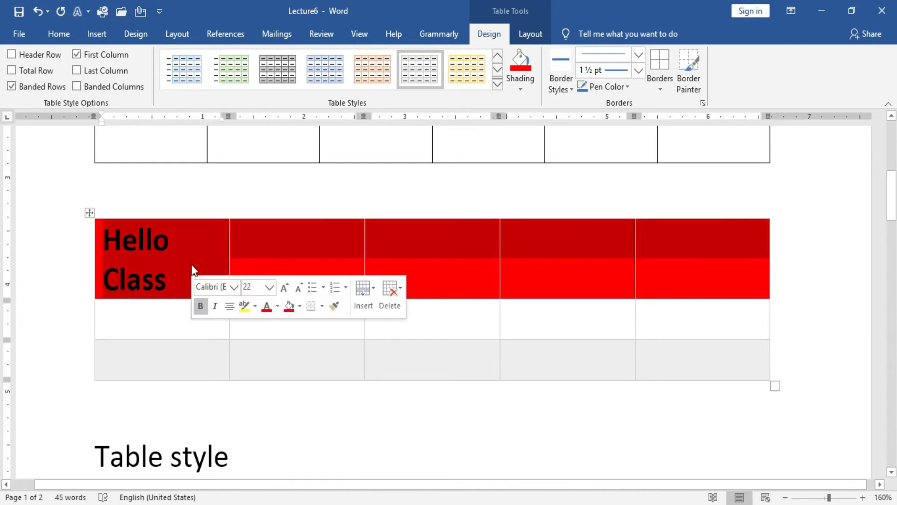
pyautogui.click(533, 36)
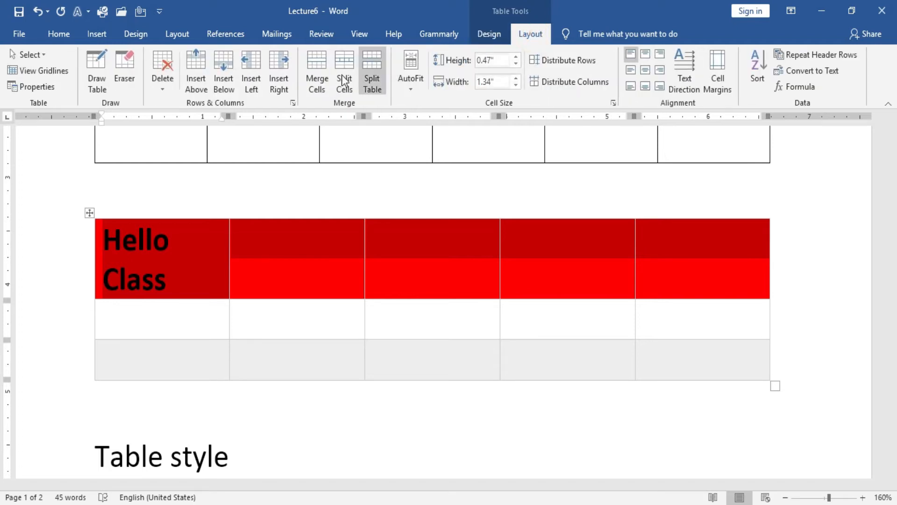
pyautogui.click(322, 86)
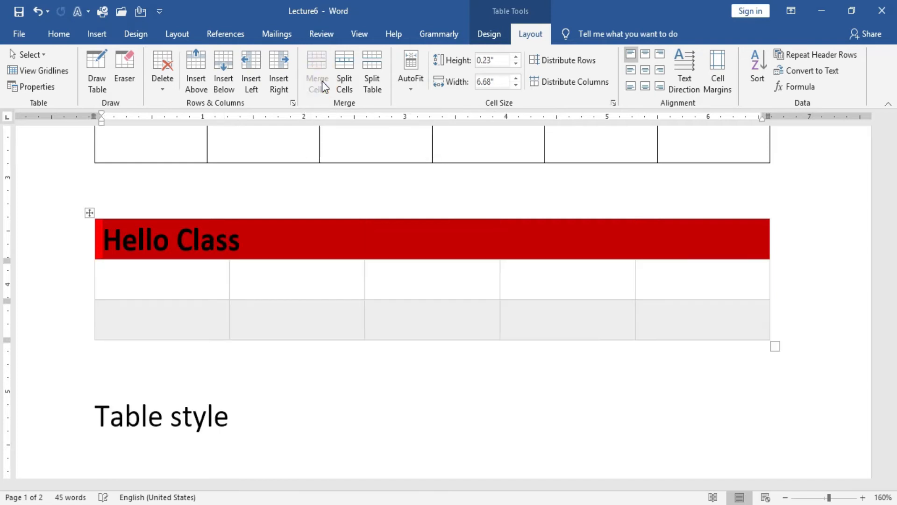
# Step: Turn the Header Row style option back on for the table with the merged "Hello Class" row
pyautogui.click(257, 243)
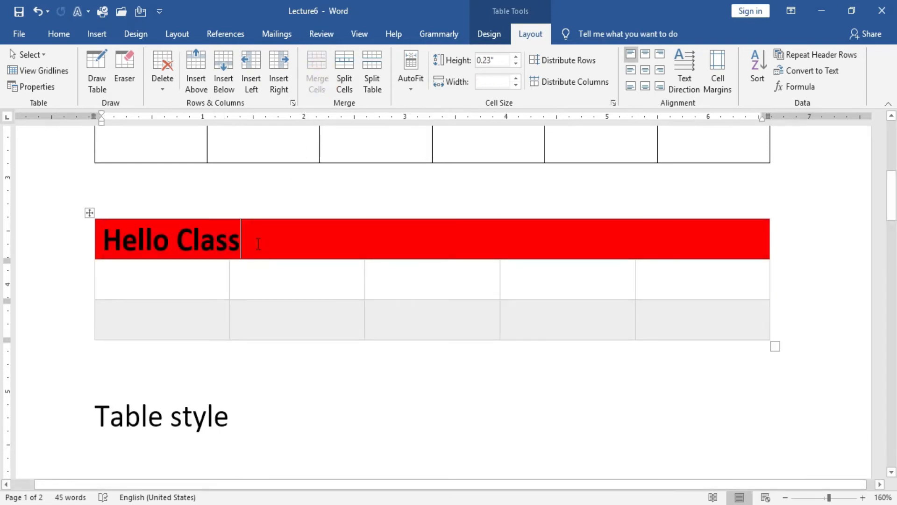
pyautogui.moveTo(725, 240); pyautogui.dragTo(92, 229)
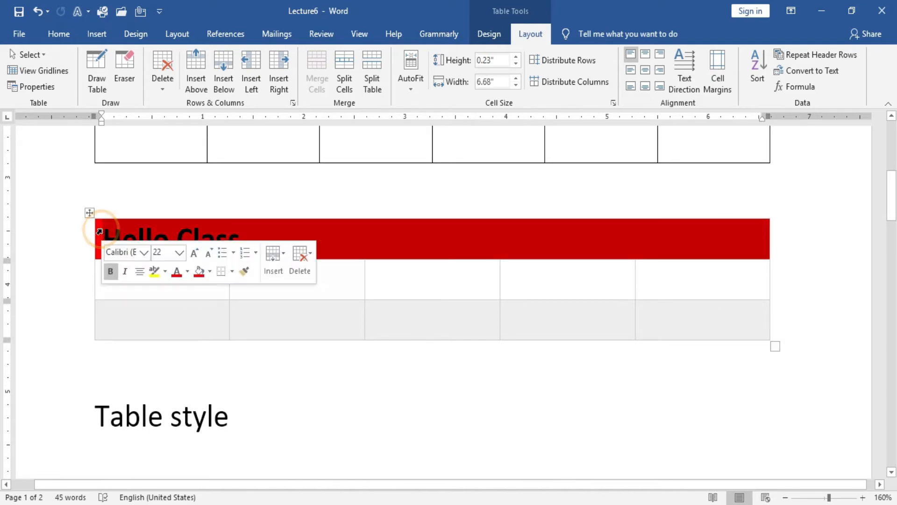
pyautogui.click(489, 33)
pyautogui.click(11, 55)
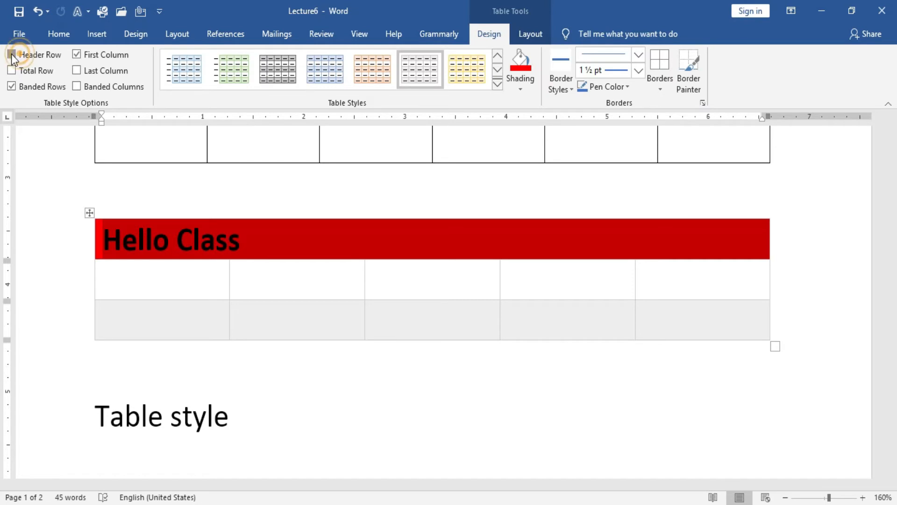
pyautogui.click(360, 201)
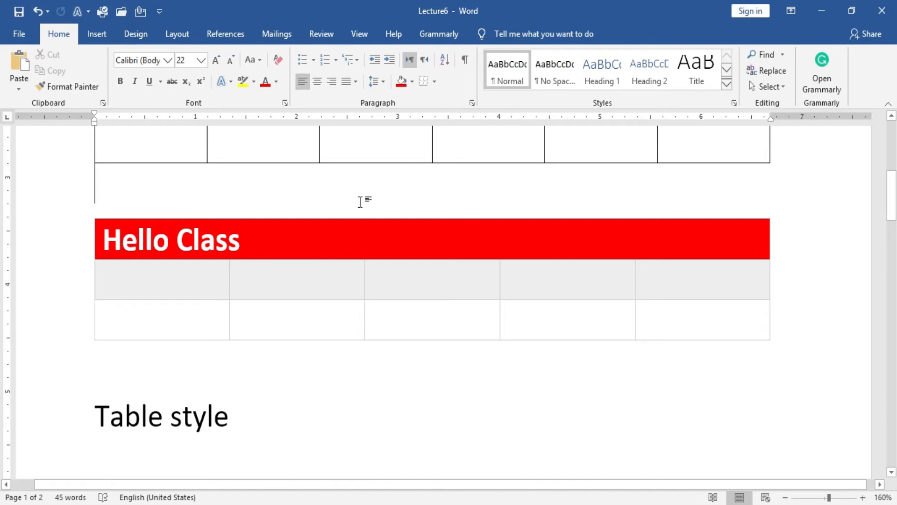
# Step: Turn off the Banded Rows style option for the "Hello Class" table
pyautogui.moveTo(128, 265); pyautogui.dragTo(723, 277)
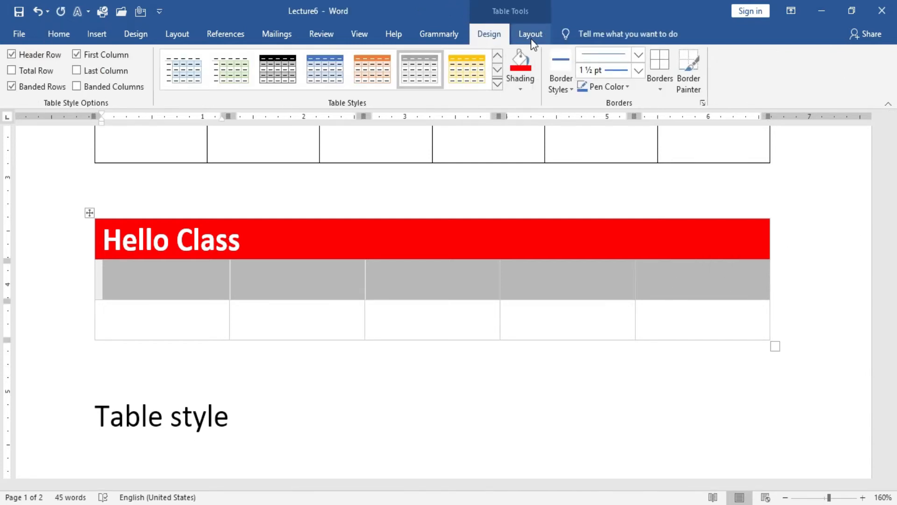
pyautogui.click(12, 86)
pyautogui.click(828, 295)
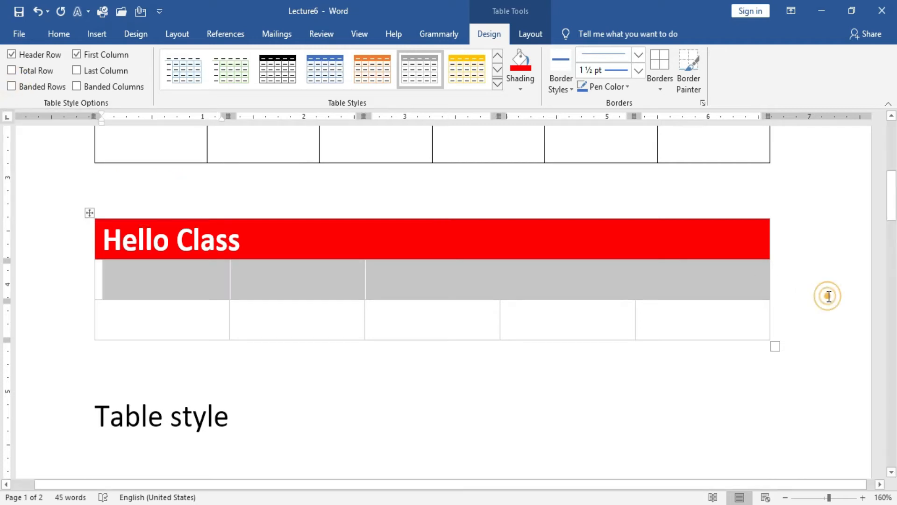
pyautogui.click(688, 288)
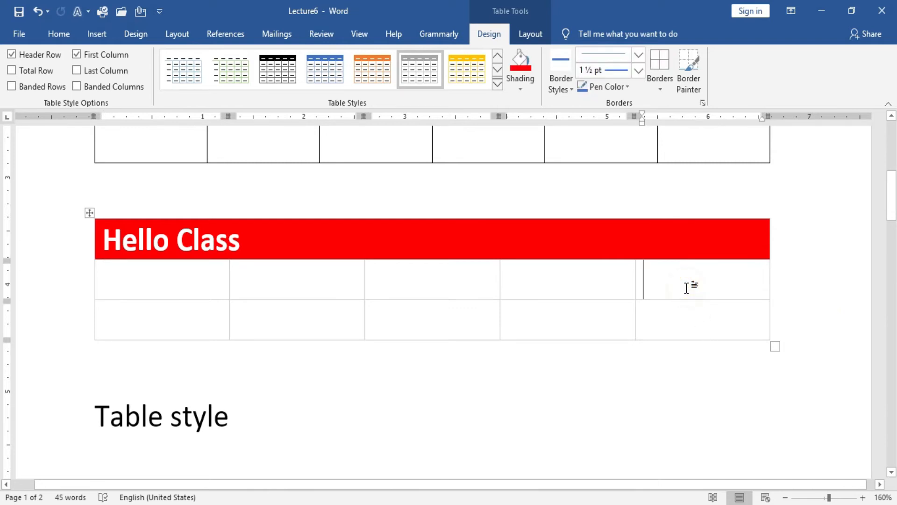
# Step: Fill the five cells below the "Hello Class" header with "h", "j", "ju", "k" and "o"
pyautogui.click(196, 276)
pyautogui.write('h')
pyautogui.click(277, 278)
pyautogui.write('j')
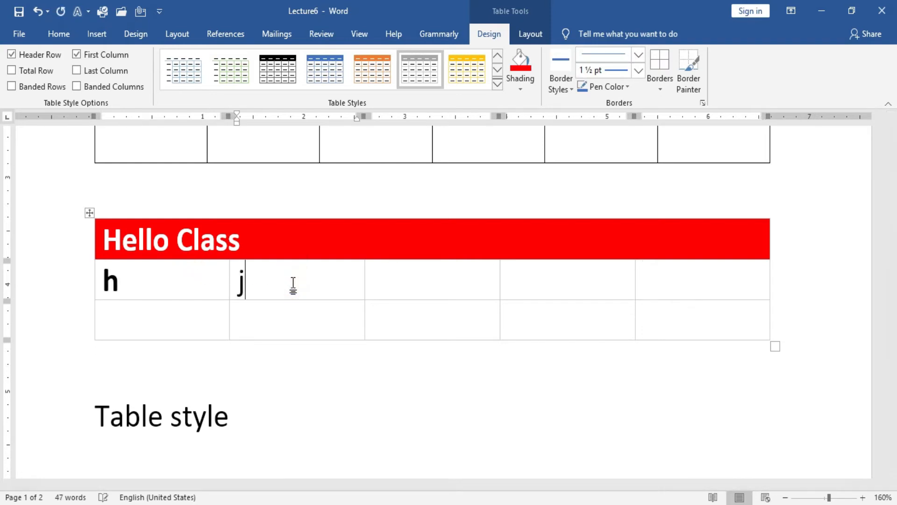
pyautogui.click(454, 276)
pyautogui.write('ju')
pyautogui.click(577, 275)
pyautogui.write('k')
pyautogui.click(702, 273)
pyautogui.write('o')
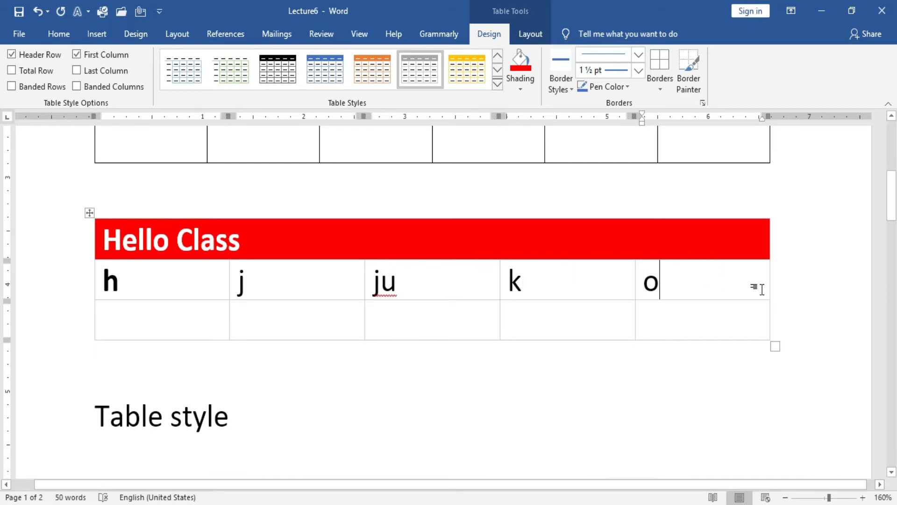
# Step: Align the text of the header row and the second row to Top Center
pyautogui.moveTo(715, 279); pyautogui.dragTo(140, 243)
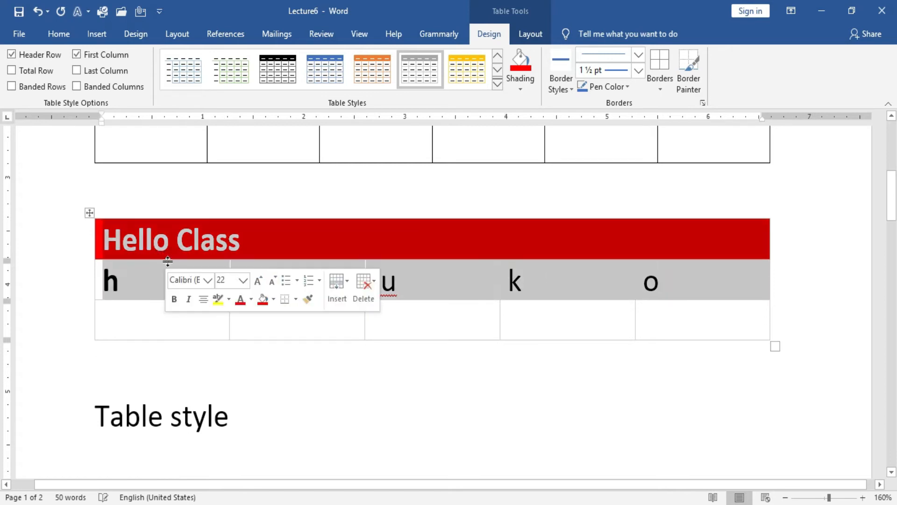
pyautogui.click(530, 33)
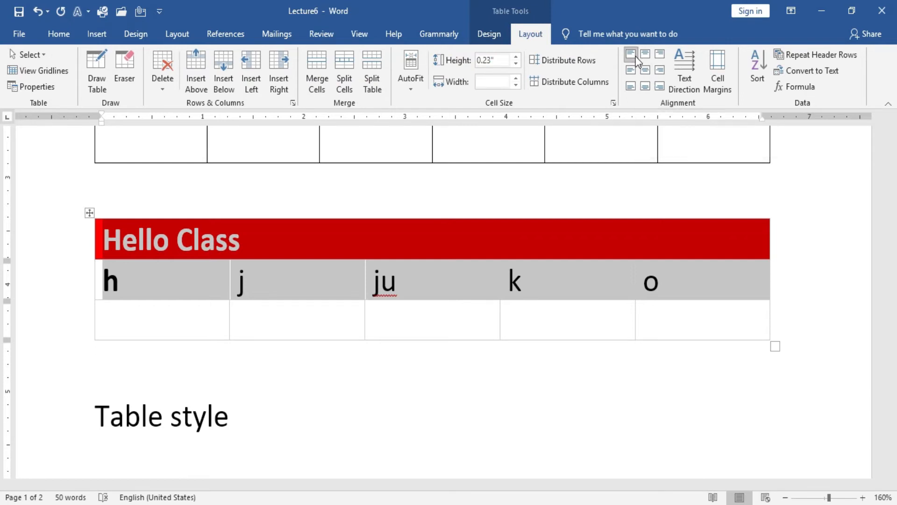
pyautogui.click(647, 57)
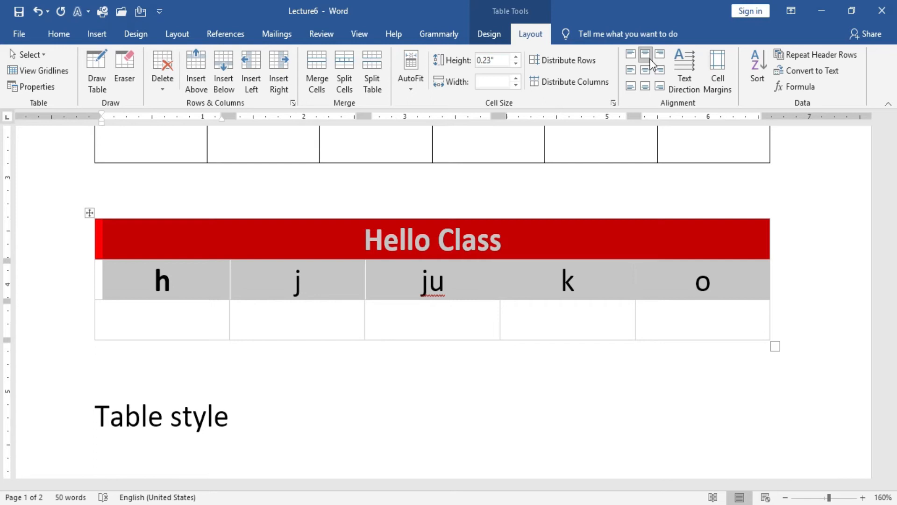
# Step: Cycle the text direction of the first two rows through both vertical orientations and back to horizontal
pyautogui.click(688, 60)
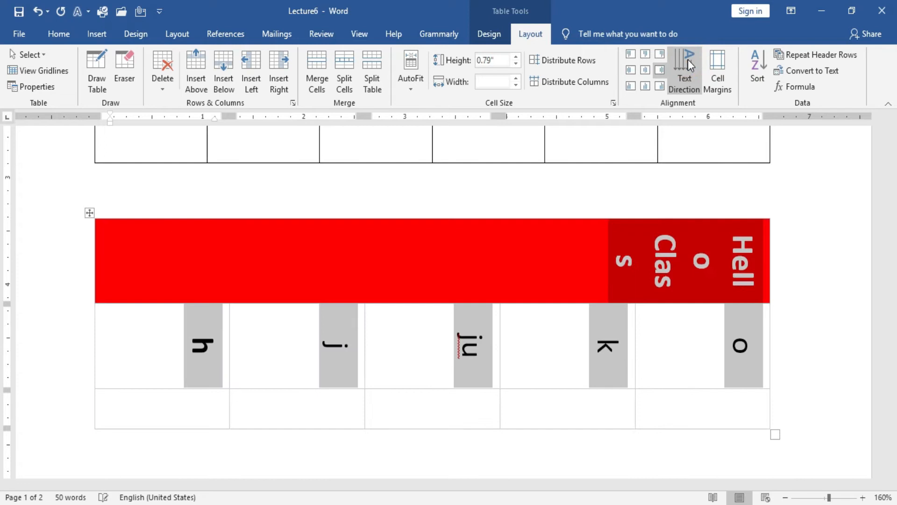
pyautogui.scroll(-3, 663, 161)
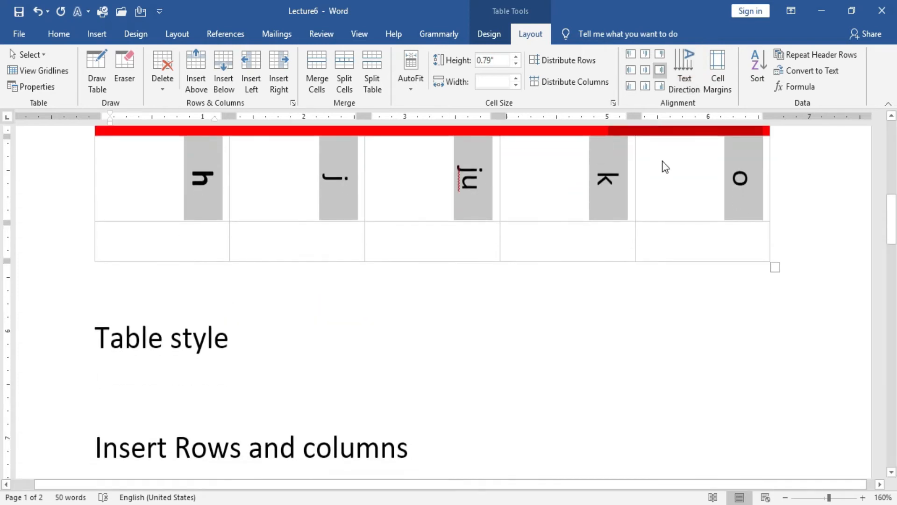
pyautogui.scroll(2, 663, 161)
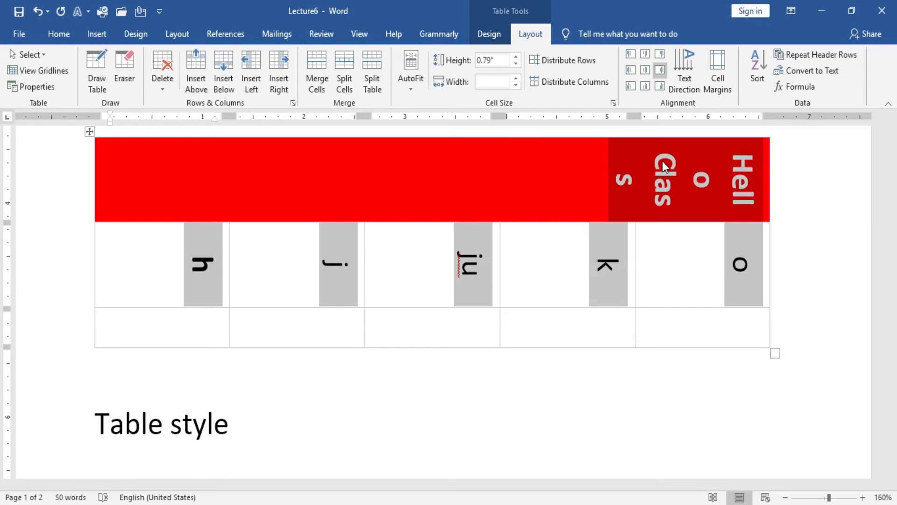
pyautogui.click(683, 58)
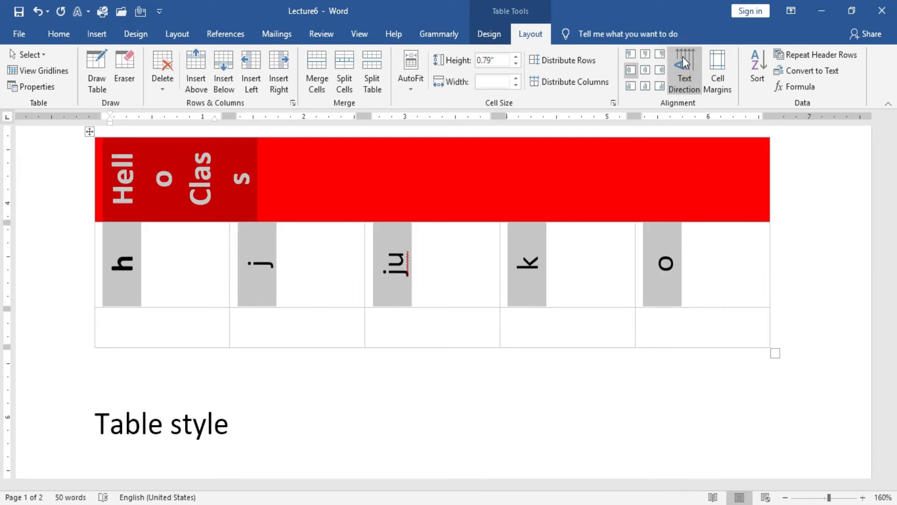
pyautogui.click(683, 57)
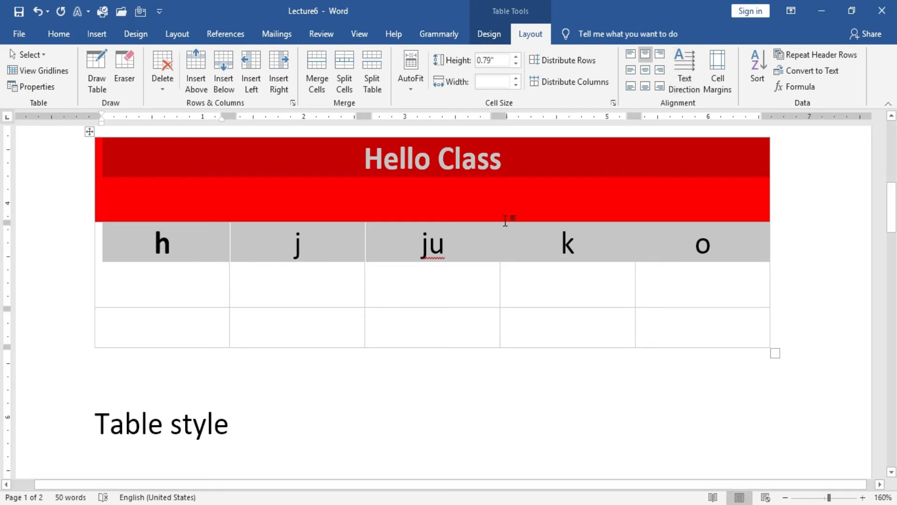
# Step: Rotate the "j" cell's text to read vertically from bottom to top and center it within the cell
pyautogui.click(259, 254)
pyautogui.moveTo(263, 235); pyautogui.dragTo(326, 257)
pyautogui.click(688, 57)
pyautogui.click(688, 57)
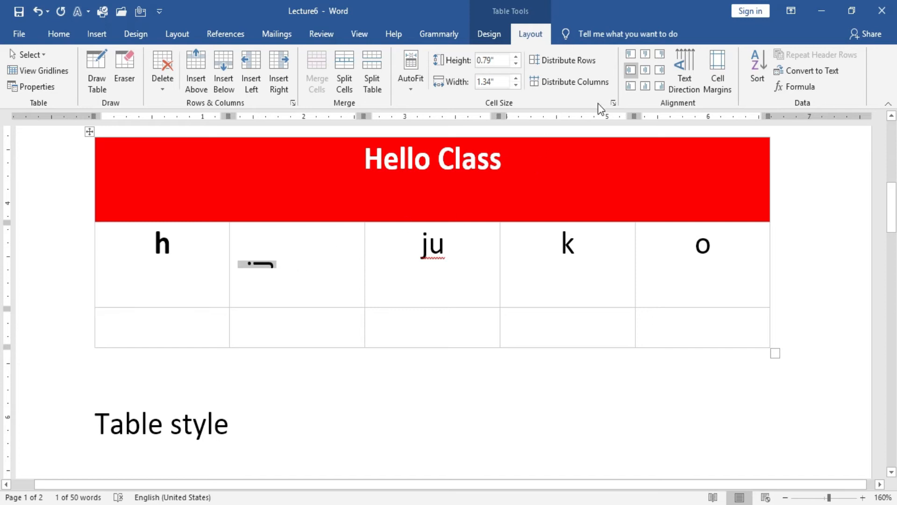
pyautogui.click(646, 69)
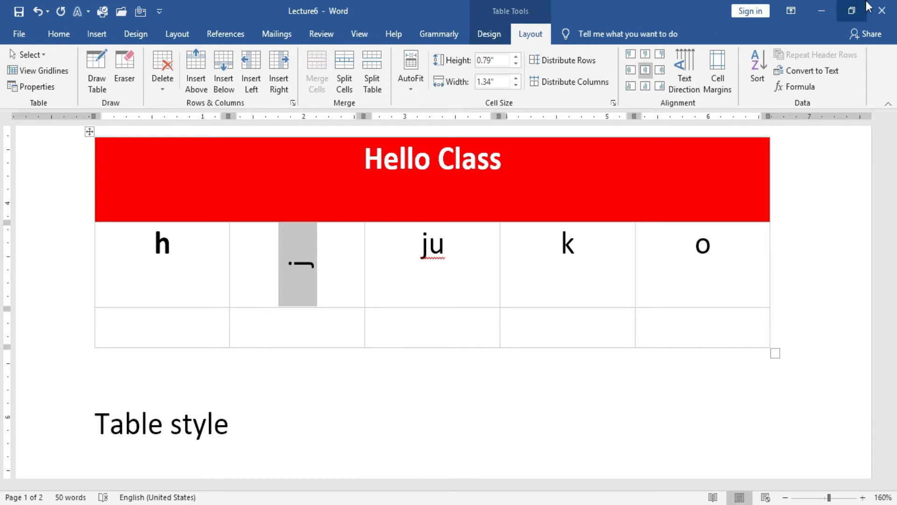
# Step: Set the table's default cell margins to 0.03" at the top and 0.02" at the bottom
pyautogui.click(717, 89)
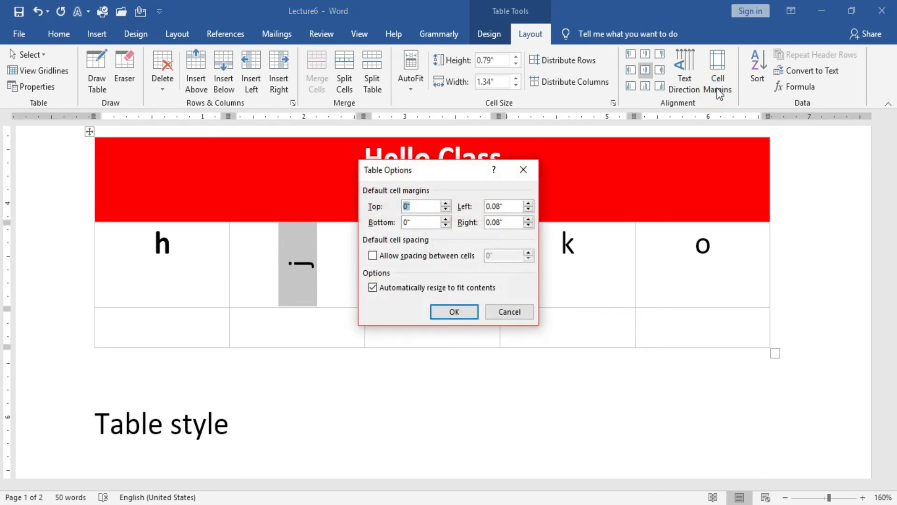
pyautogui.click(446, 204)
pyautogui.click(445, 204)
pyautogui.click(446, 203)
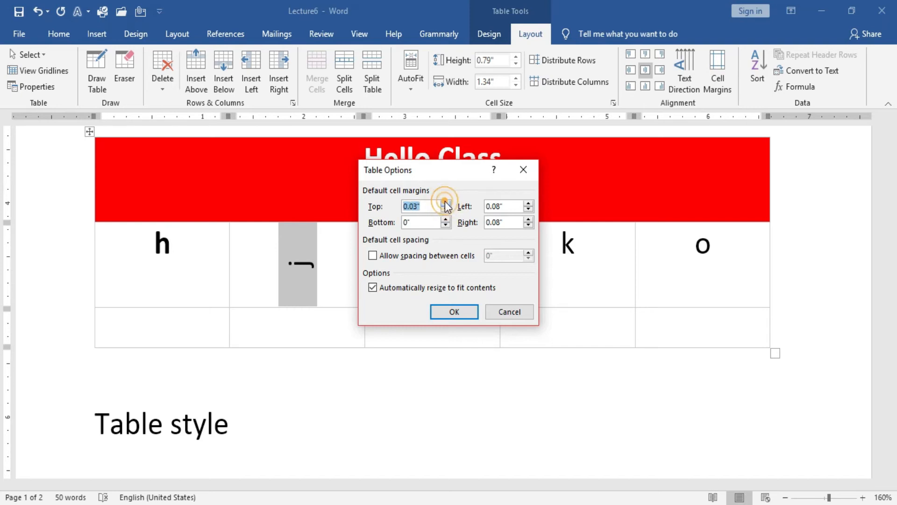
pyautogui.click(446, 219)
pyautogui.click(446, 219)
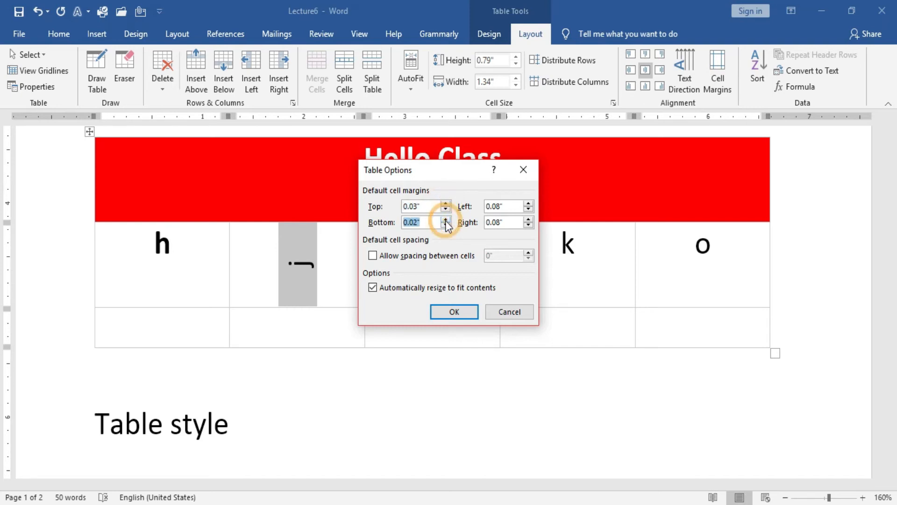
pyautogui.click(454, 311)
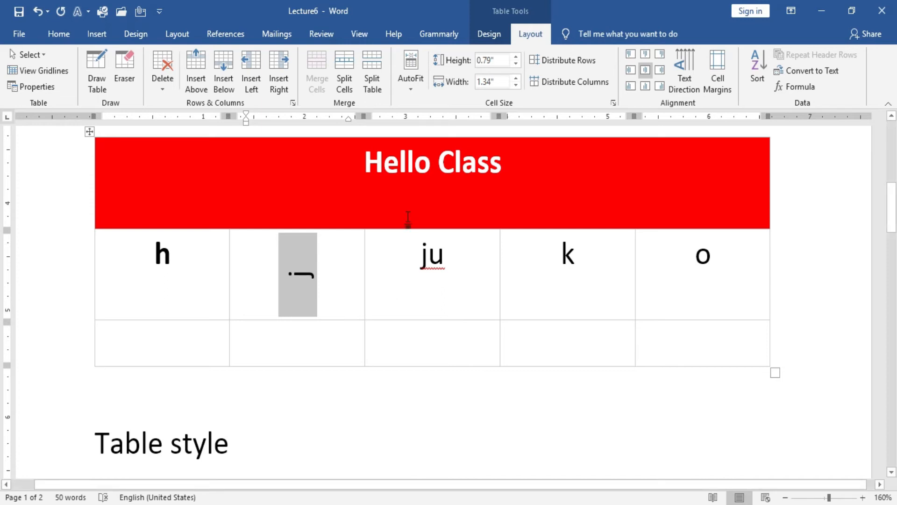
# Step: Distribute the rows and the columns of the whole "Hello Class" table evenly
pyautogui.click(90, 133)
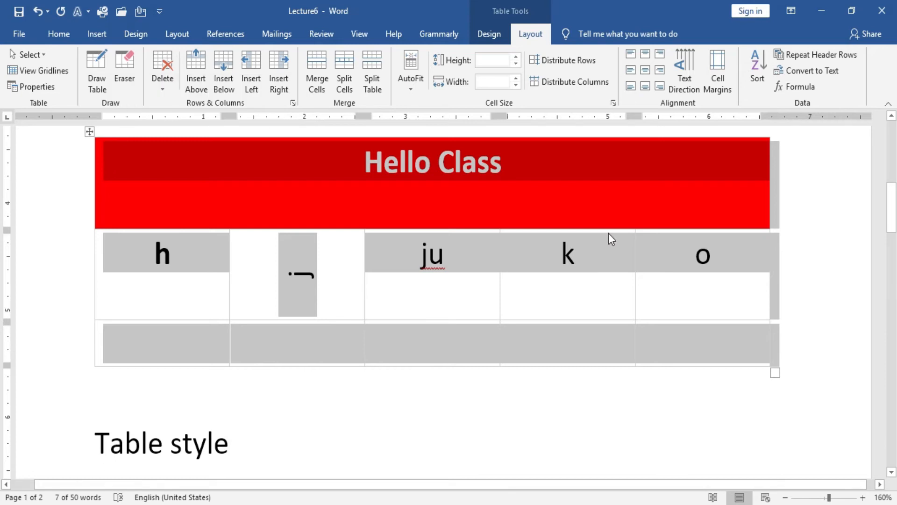
pyautogui.click(821, 238)
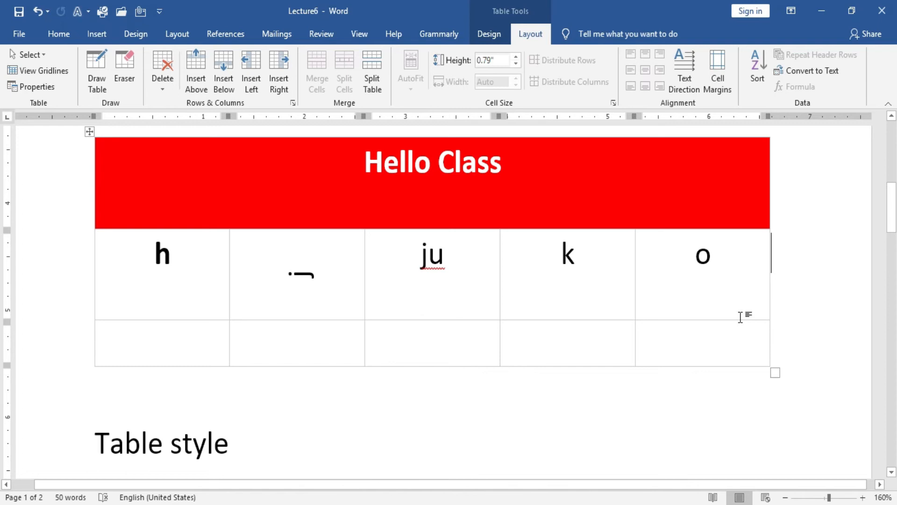
pyautogui.scroll(1, 178, 312)
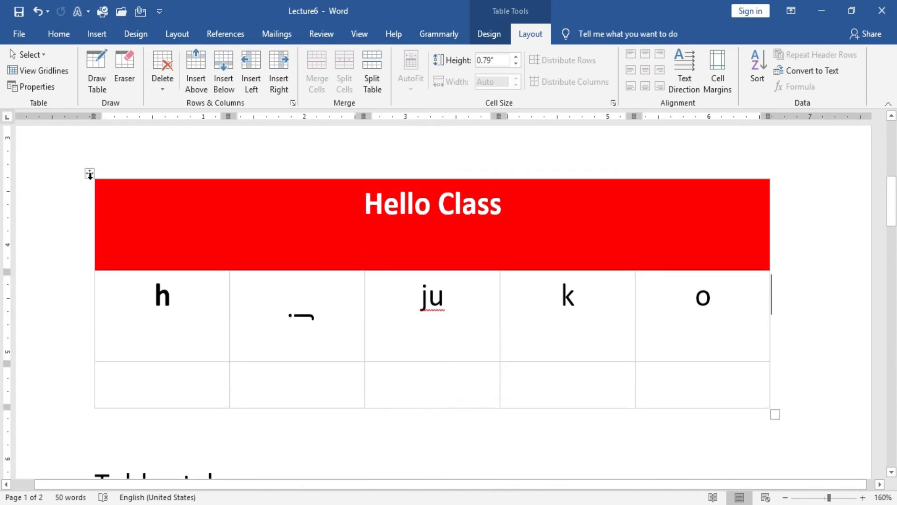
pyautogui.click(89, 173)
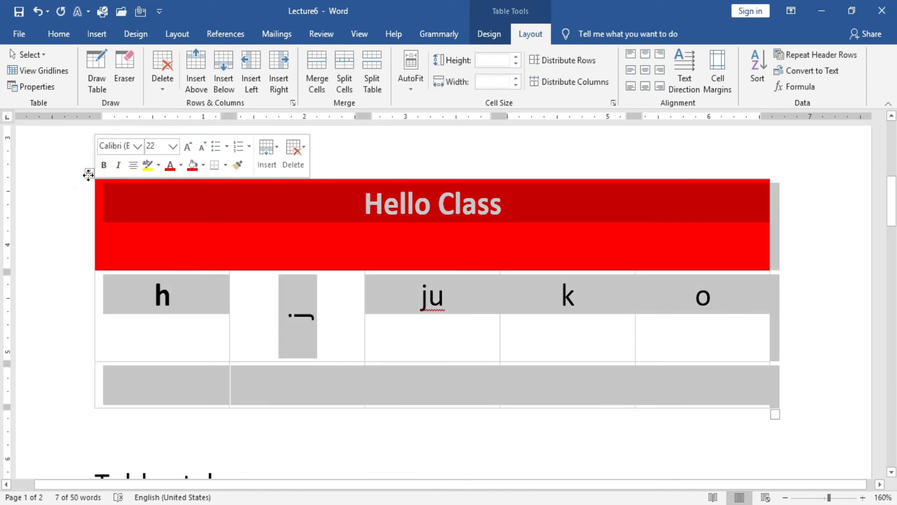
pyautogui.click(552, 56)
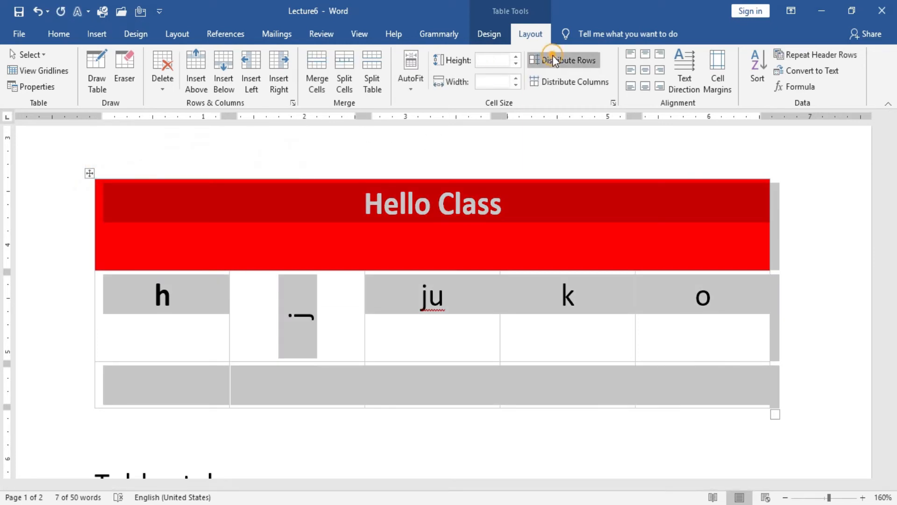
pyautogui.click(810, 265)
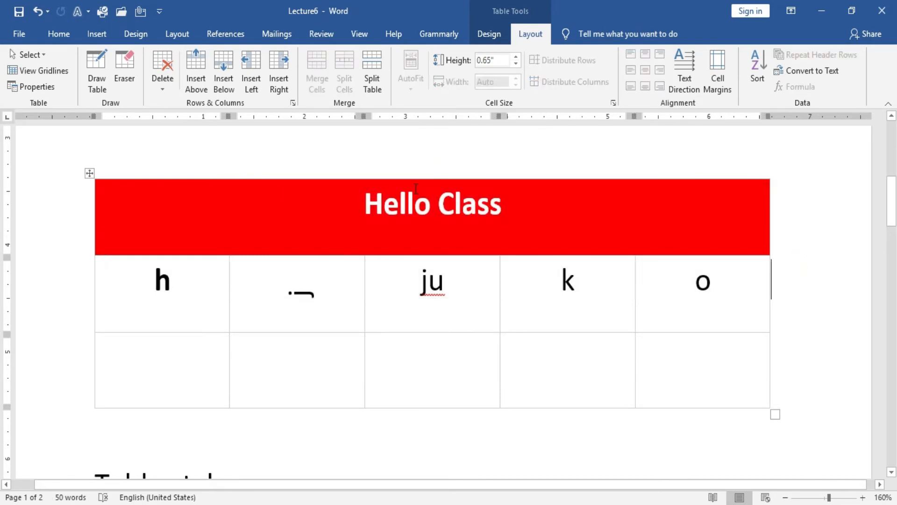
pyautogui.click(88, 174)
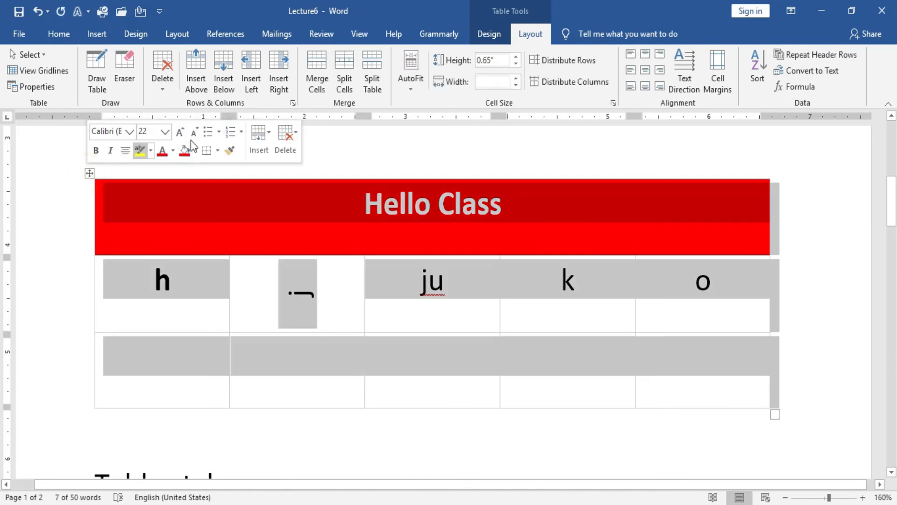
pyautogui.click(564, 82)
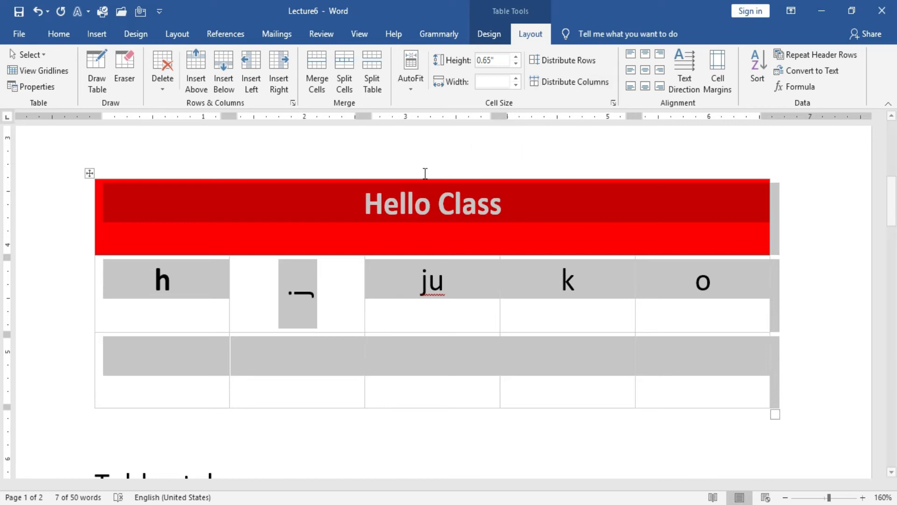
# Step: Narrow the "j" column to about 1.22" by moving its border with the "ju" column
pyautogui.click(298, 281)
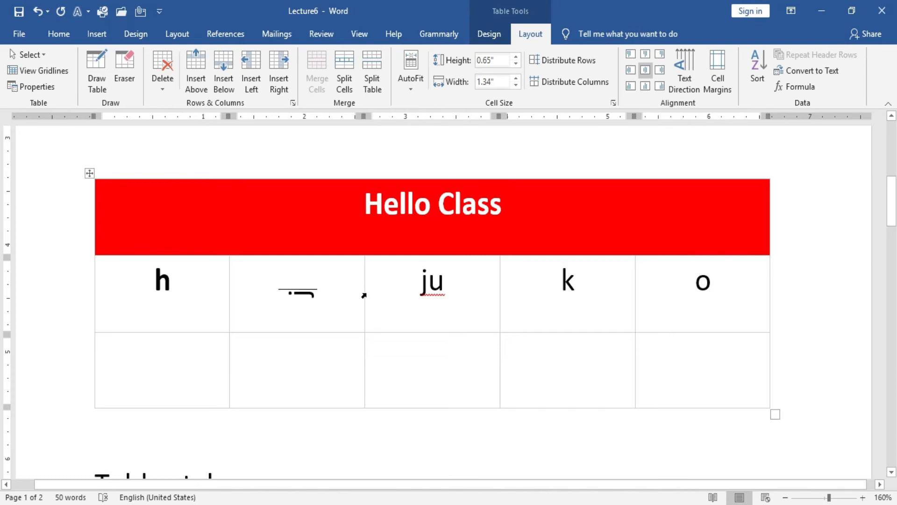
pyautogui.click(364, 296)
pyautogui.moveTo(383, 291); pyautogui.dragTo(352, 287)
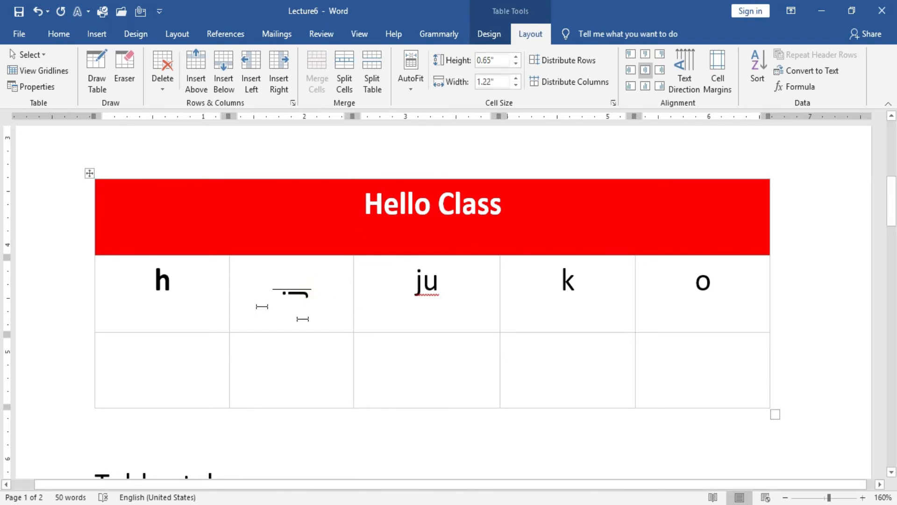
# Step: Set the height of the row containing the "h" cell to 1.4"
pyautogui.click(210, 288)
pyautogui.moveTo(210, 288); pyautogui.dragTo(139, 284)
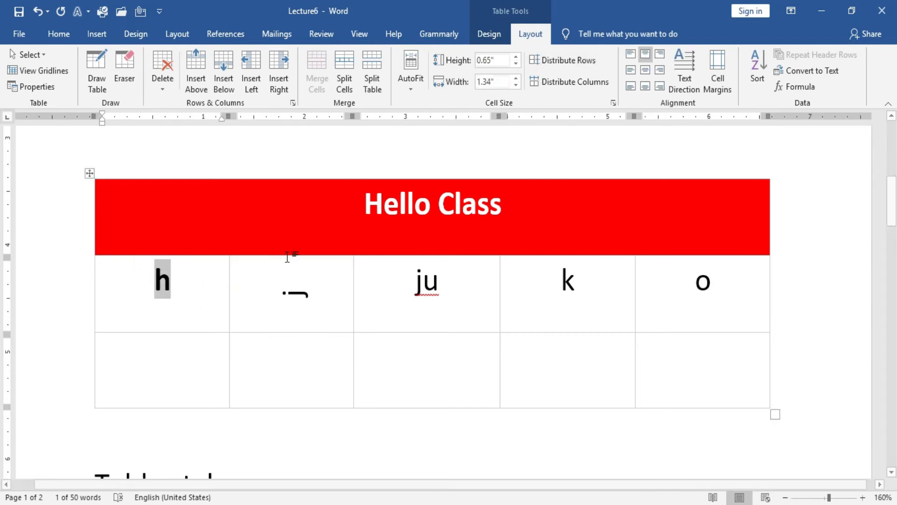
pyautogui.click(100, 272)
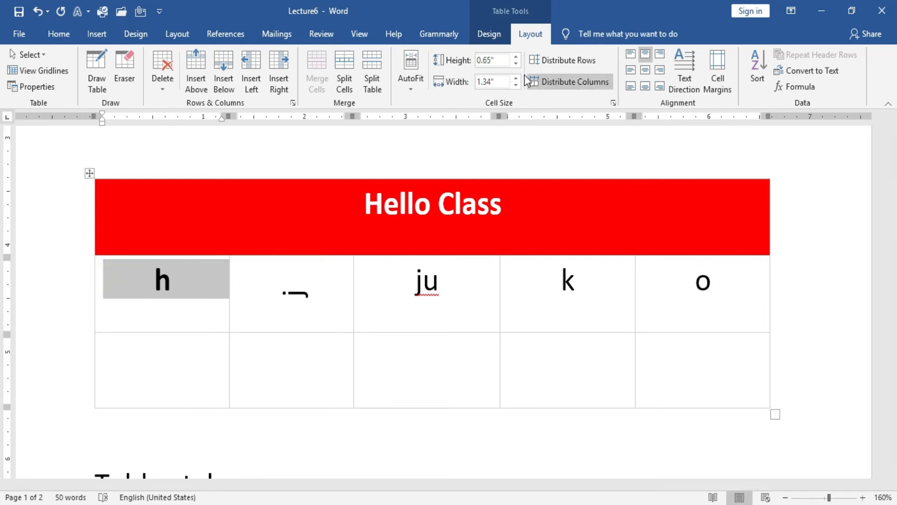
pyautogui.click(517, 57)
pyautogui.click(517, 57)
pyautogui.click(517, 57)
pyautogui.click(517, 57)
pyautogui.click(516, 57)
pyautogui.click(517, 57)
pyautogui.click(517, 57)
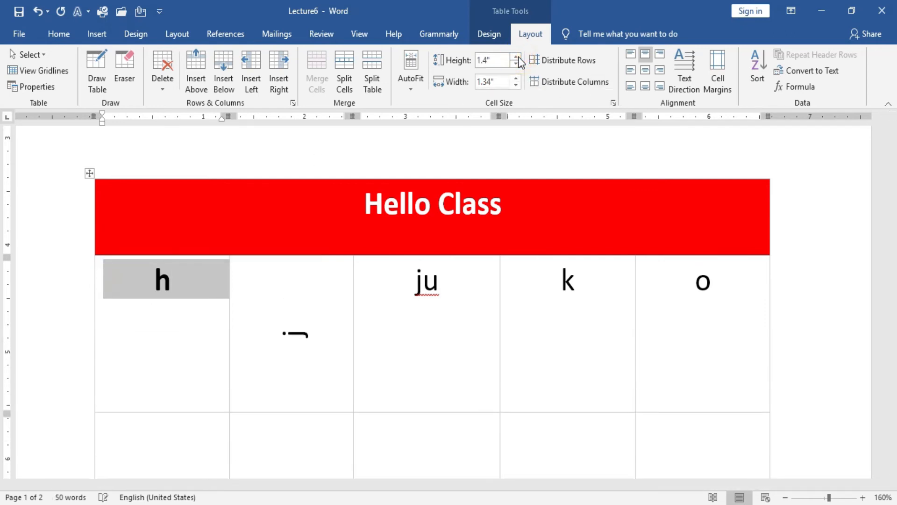
# Step: Set the width of the "h" cell to 0.6"
pyautogui.click(517, 84)
pyautogui.click(517, 84)
pyautogui.click(517, 84)
pyautogui.click(517, 85)
pyautogui.click(516, 84)
pyautogui.click(518, 84)
pyautogui.click(518, 84)
pyautogui.click(517, 84)
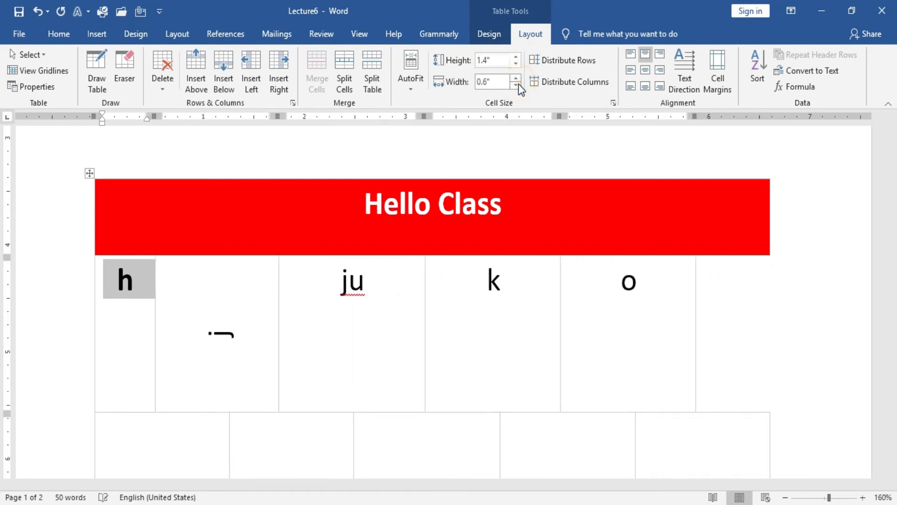
# Step: Extend the "o" cell to the table's right edge and shift the border between "k" and "o" to the right
pyautogui.click(262, 317)
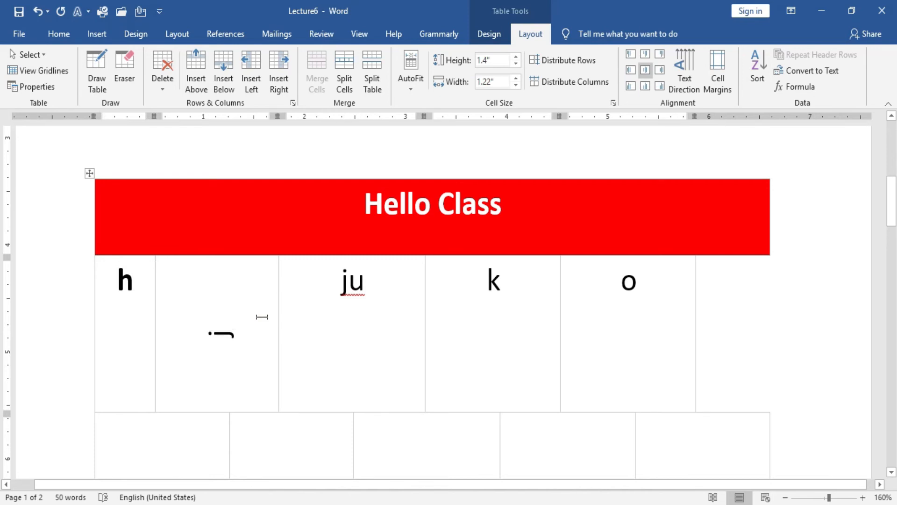
pyautogui.click(382, 302)
pyautogui.moveTo(696, 280); pyautogui.dragTo(769, 283)
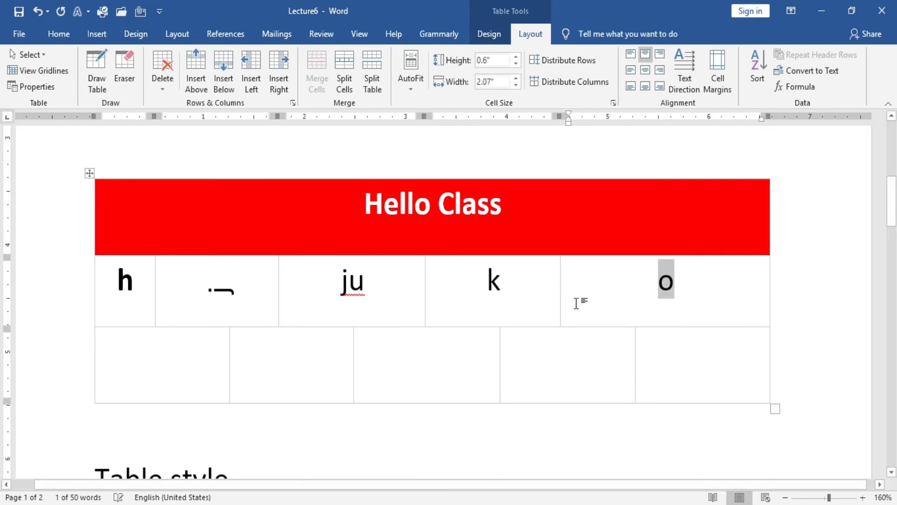
pyautogui.moveTo(559, 294); pyautogui.dragTo(634, 288)
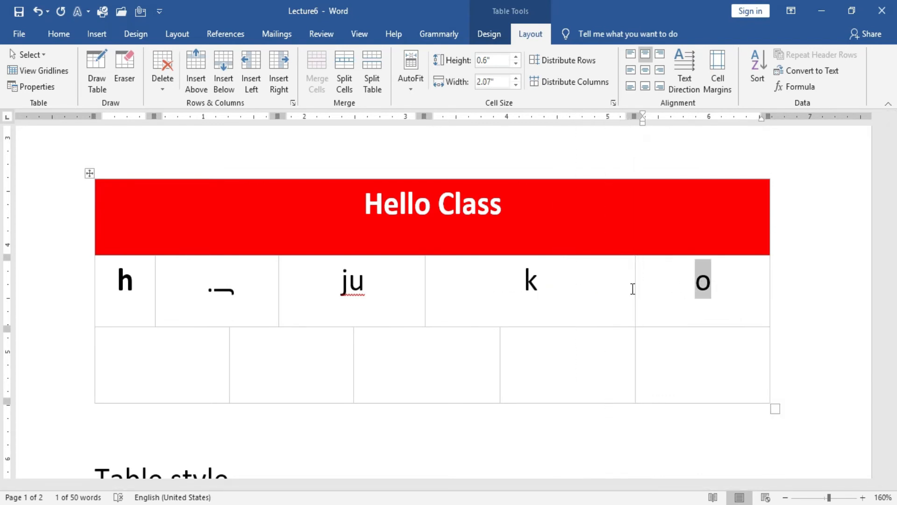
pyautogui.click(424, 365)
pyautogui.moveTo(334, 363); pyautogui.dragTo(304, 359)
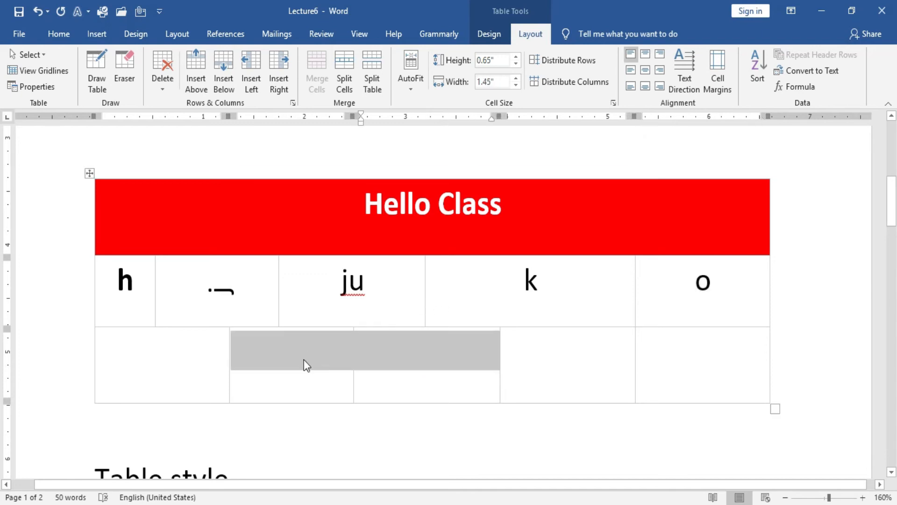
pyautogui.moveTo(635, 297); pyautogui.dragTo(670, 293)
# Step: Reduce the width of the "ju" and "k" cells together in several increments
pyautogui.click(611, 295)
pyautogui.moveTo(612, 295); pyautogui.dragTo(341, 287)
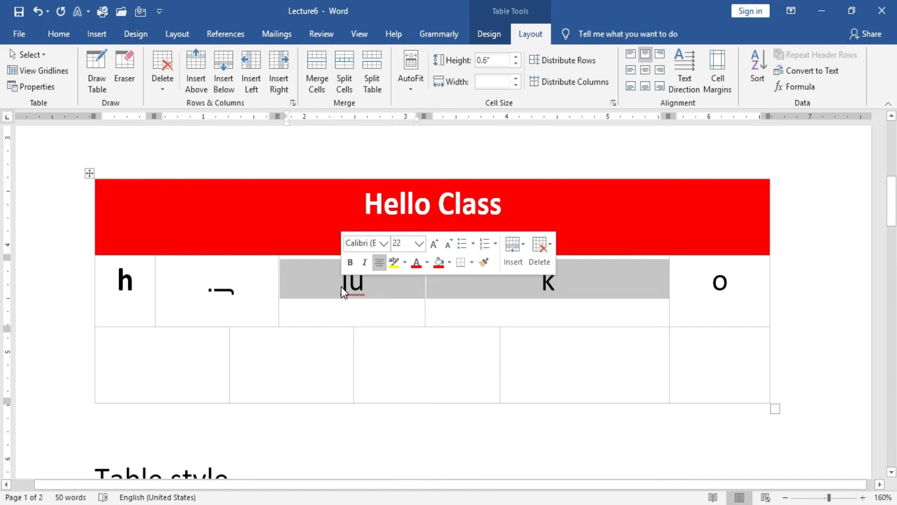
pyautogui.click(519, 82)
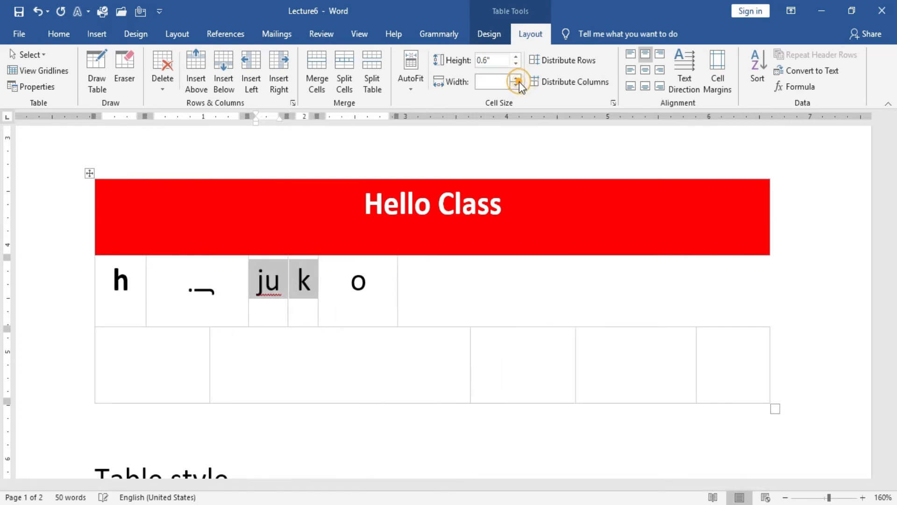
pyautogui.click(520, 83)
pyautogui.click(520, 82)
pyautogui.click(519, 82)
pyautogui.click(520, 82)
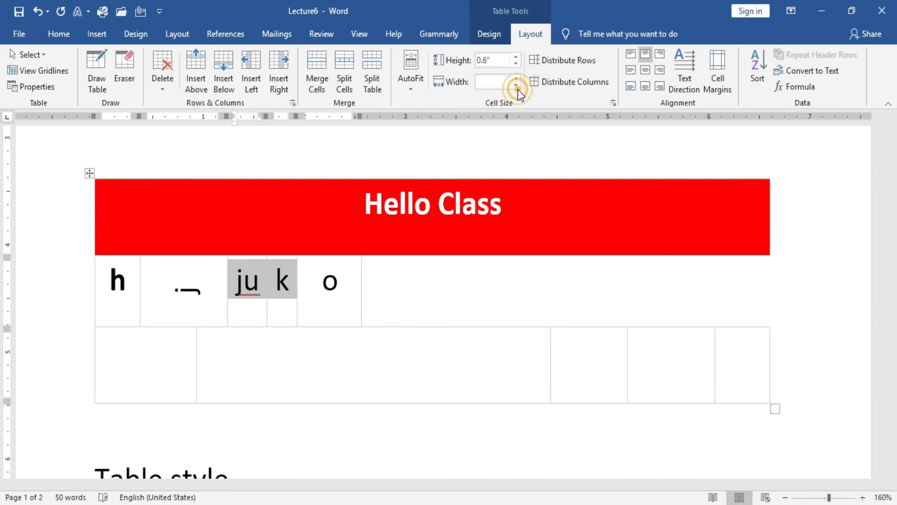
# Step: Set the width of the "ju" and "k" cells to 8"
pyautogui.click(492, 79)
pyautogui.write('8')
pyautogui.press('Return')
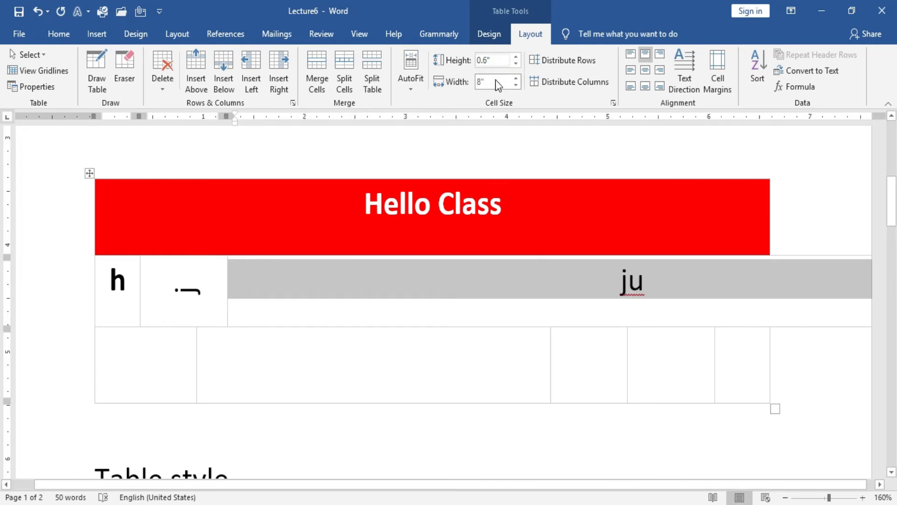
# Step: Set the height of the table's second row to 0.1"
pyautogui.click(517, 68)
pyautogui.click(517, 69)
pyautogui.click(516, 68)
pyautogui.click(516, 68)
pyautogui.click(516, 68)
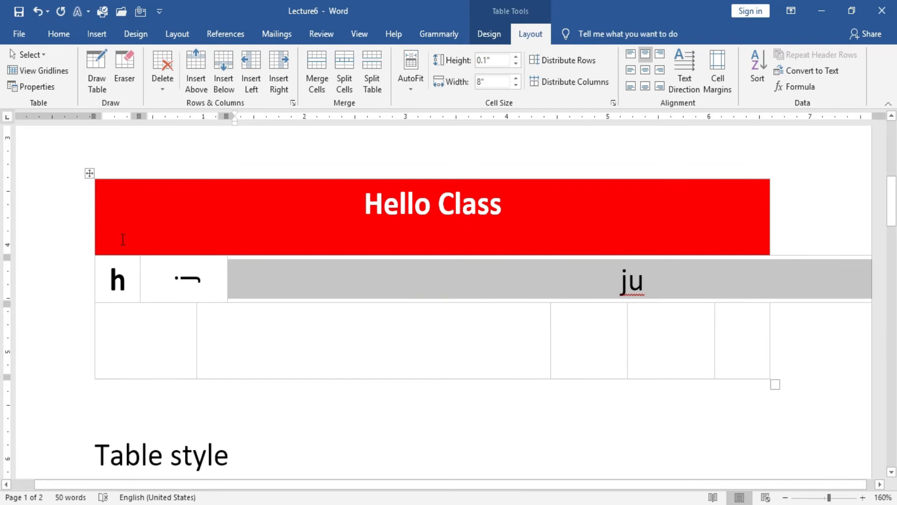
# Step: Even out all row heights and column widths across the entire "Hello Class" table
pyautogui.click(91, 174)
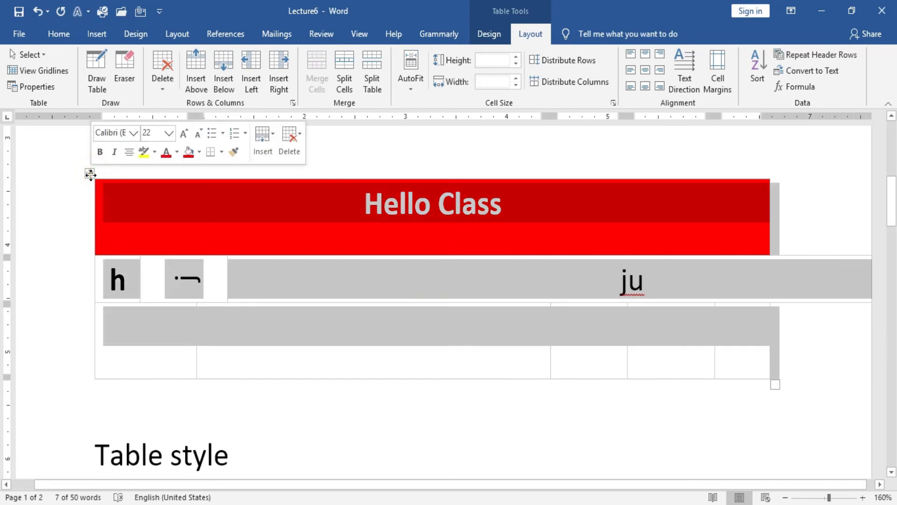
pyautogui.click(551, 58)
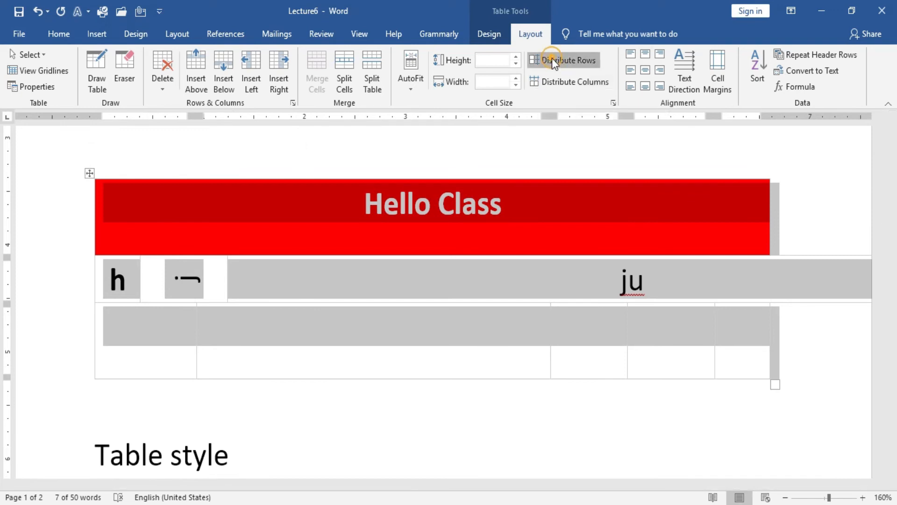
pyautogui.click(564, 83)
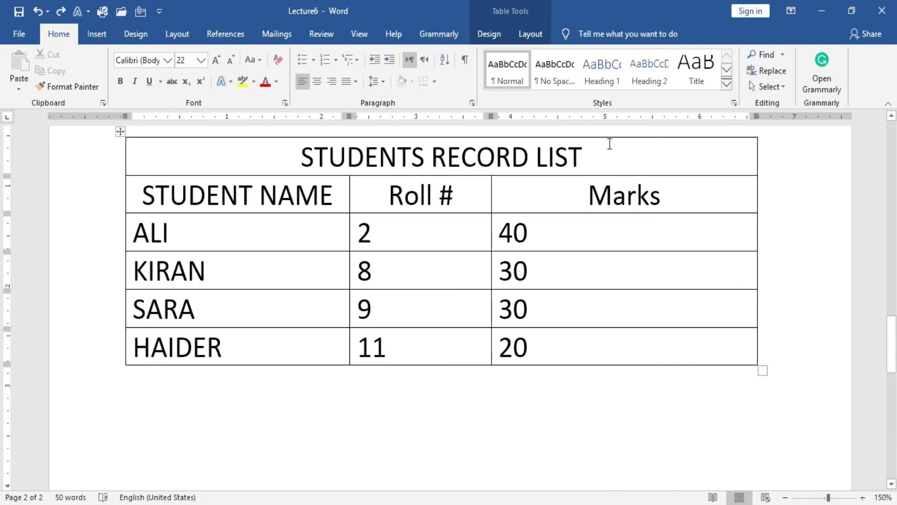
# Step: Create a new table style with a 2 ¼ pt line weight and Dark Blue fill, starting from the whole "STUDENTS RECORD LIST" table
pyautogui.moveTo(612, 154); pyautogui.dragTo(261, 154)
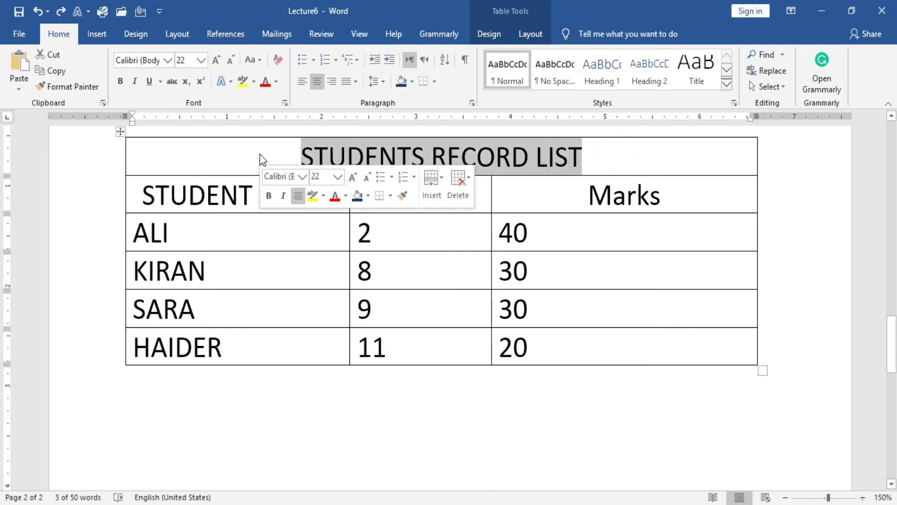
pyautogui.click(120, 131)
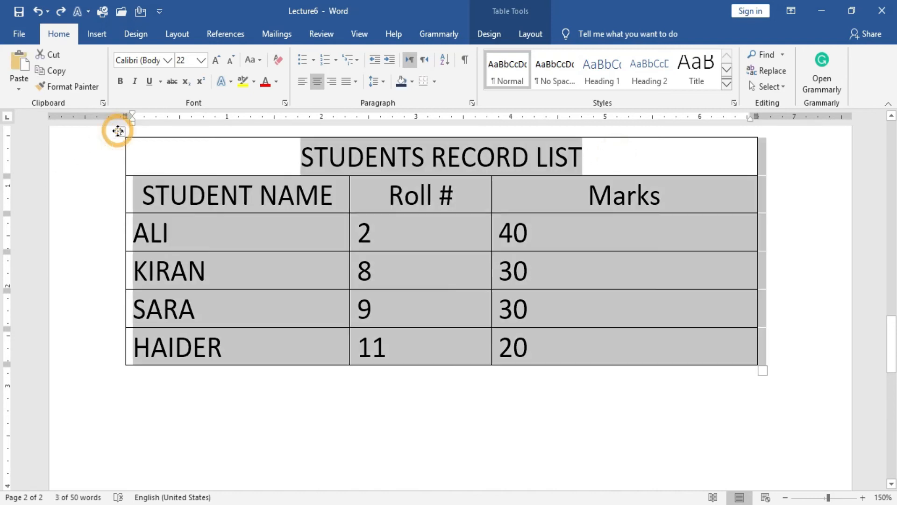
pyautogui.click(488, 35)
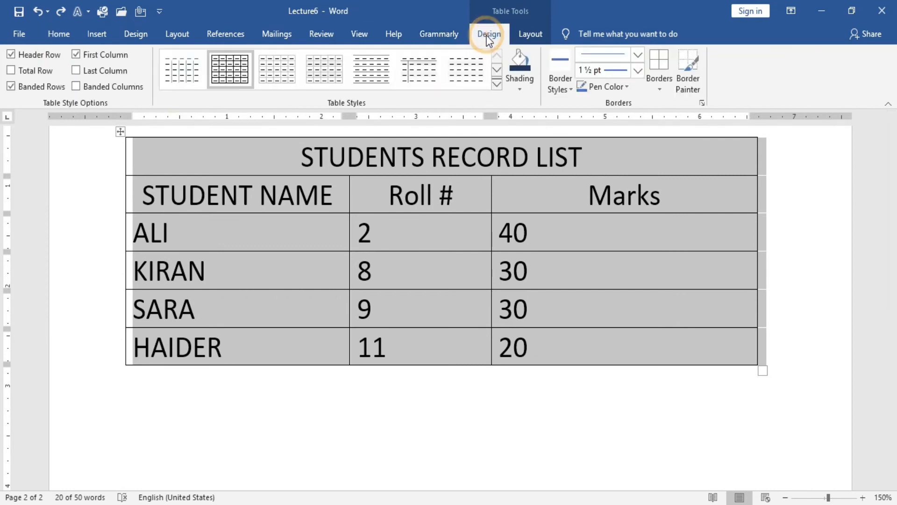
pyautogui.click(497, 85)
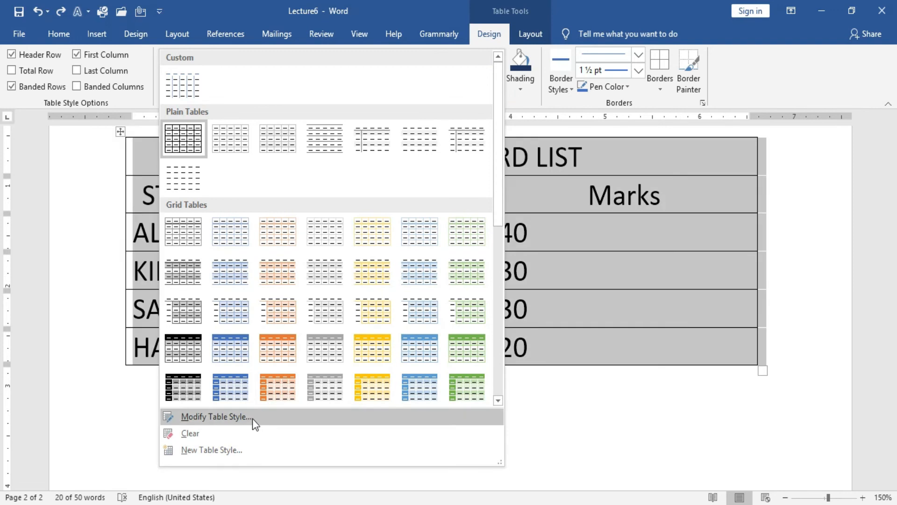
pyautogui.click(244, 451)
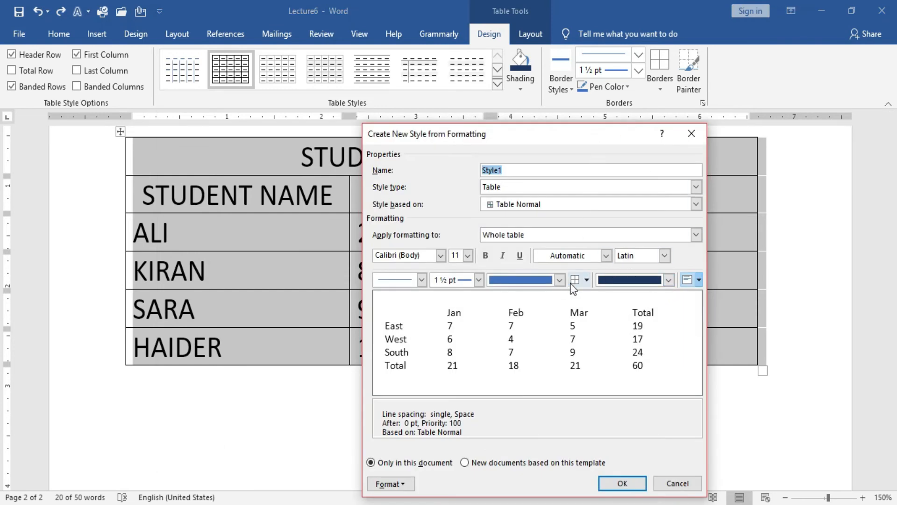
pyautogui.click(477, 280)
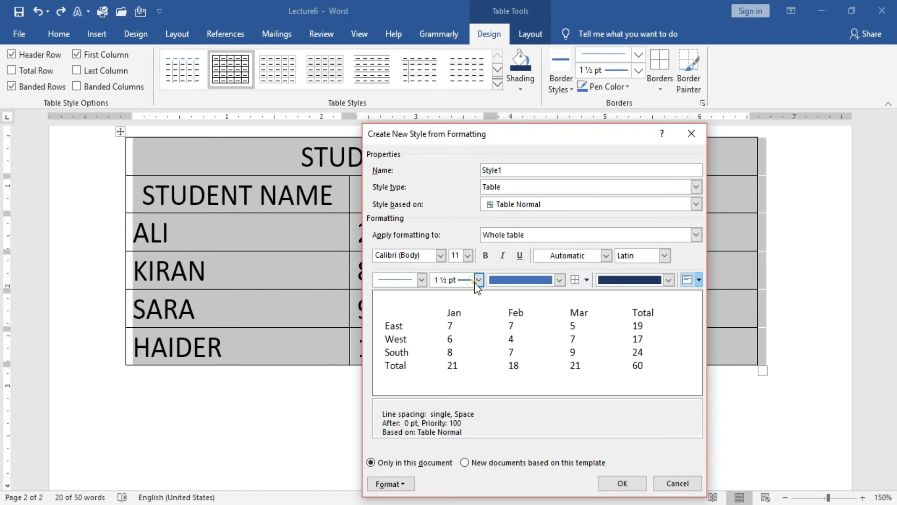
pyautogui.click(466, 366)
pyautogui.click(669, 279)
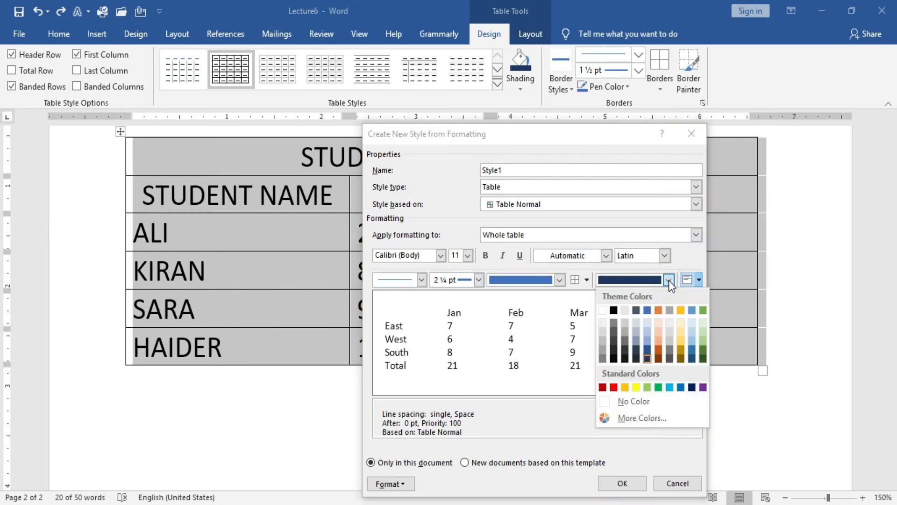
pyautogui.click(692, 388)
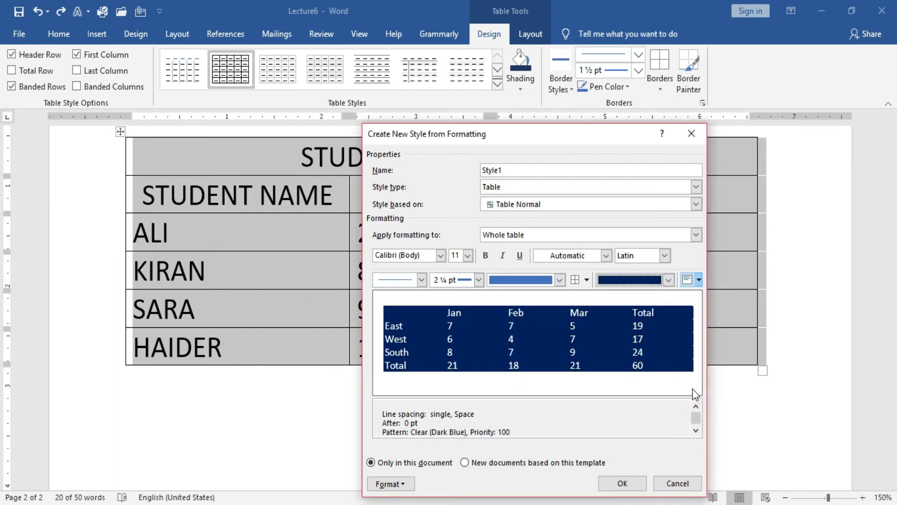
pyautogui.click(629, 483)
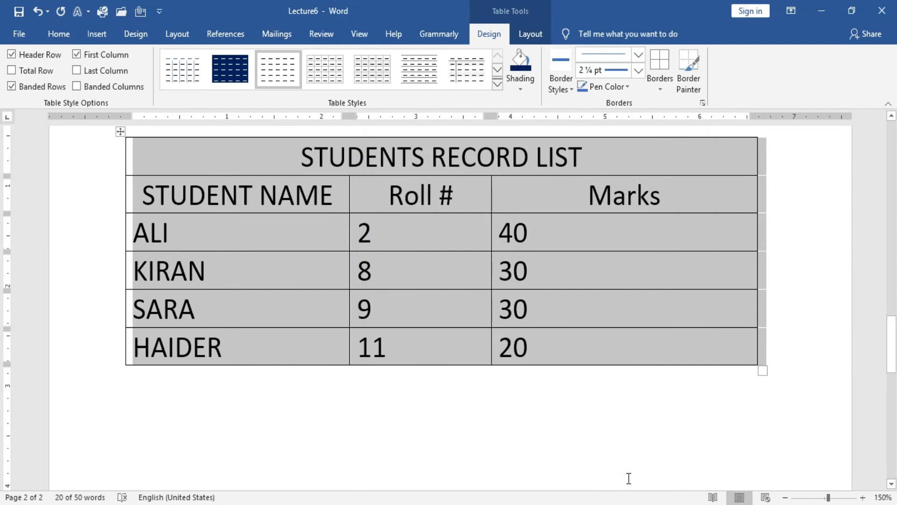
# Step: Try the custom dark blue table style on the whole "STUDENTS RECORD LIST" table, and undo it
pyautogui.click(773, 275)
pyautogui.scroll(1, 515, 236)
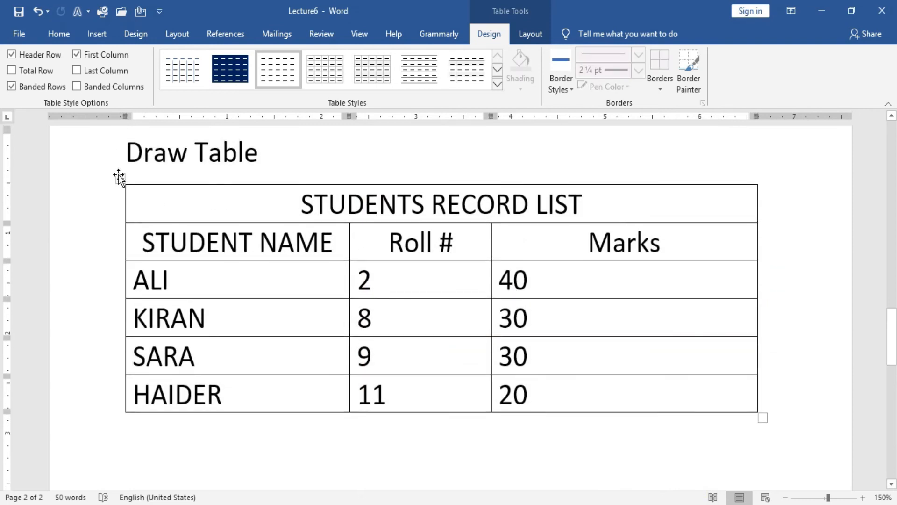
pyautogui.click(120, 178)
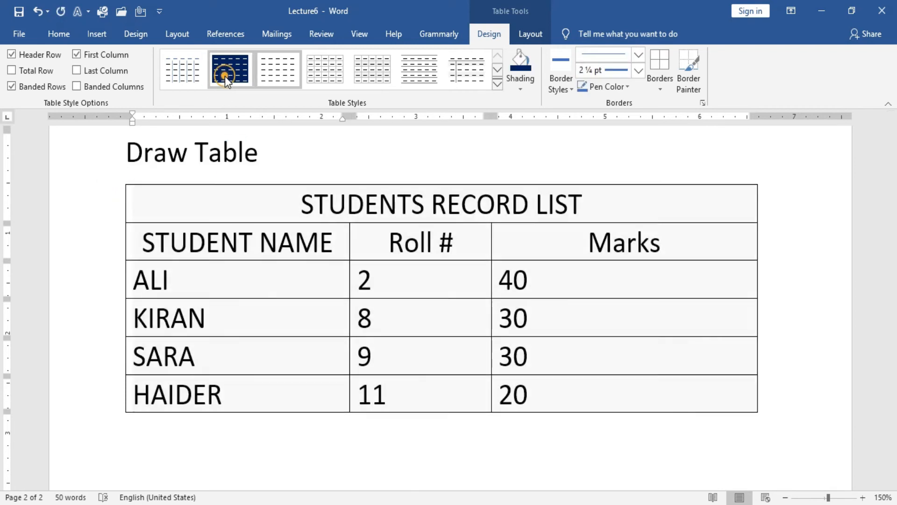
pyautogui.click(225, 77)
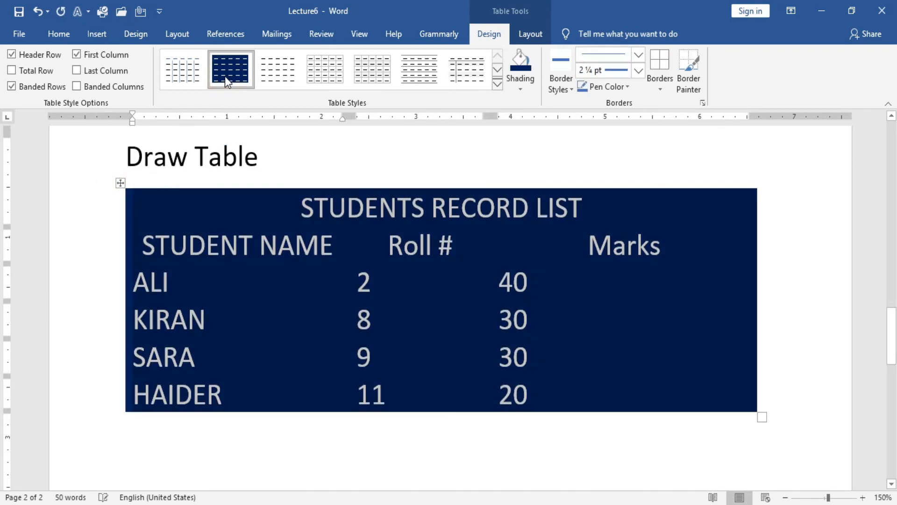
pyautogui.click(746, 167)
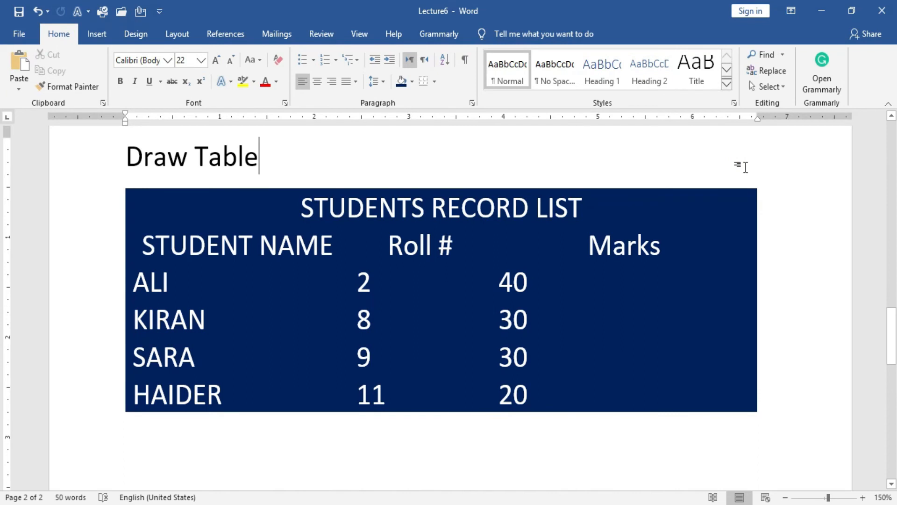
pyautogui.hotkey('ctrl', 'z')
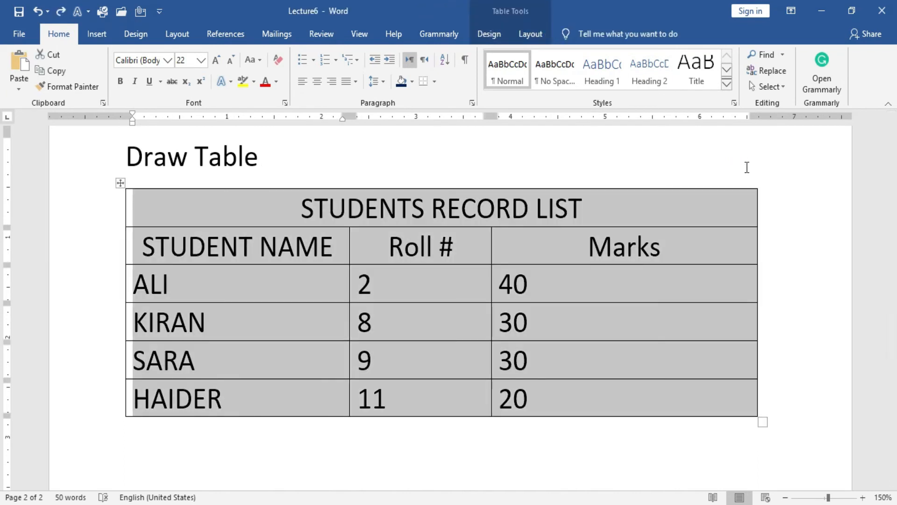
# Step: Apply the green banded grid table style with a solid header row to the whole "STUDENTS RECORD LIST" table
pyautogui.click(488, 30)
pyautogui.click(498, 86)
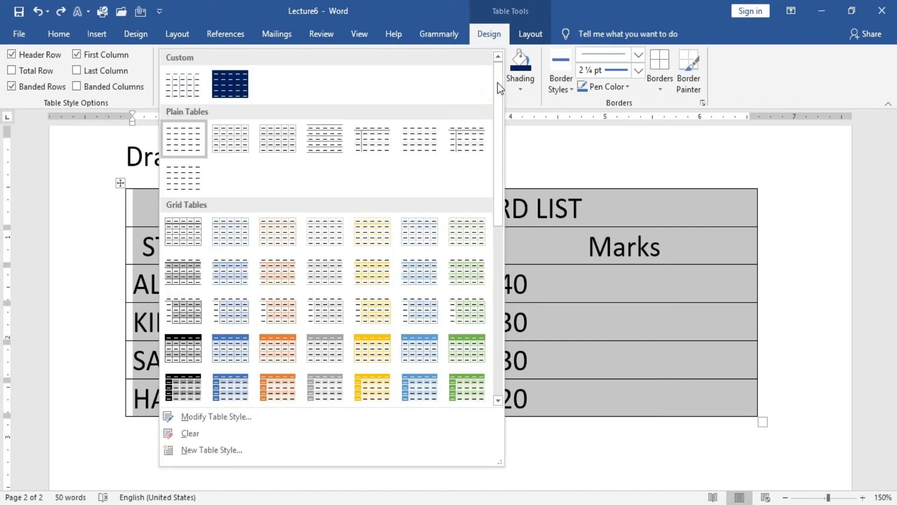
pyautogui.click(464, 351)
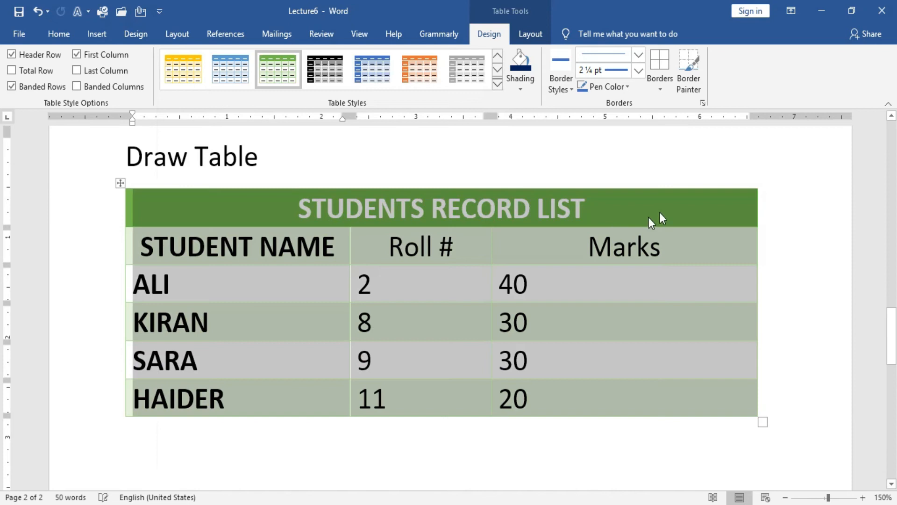
pyautogui.click(672, 158)
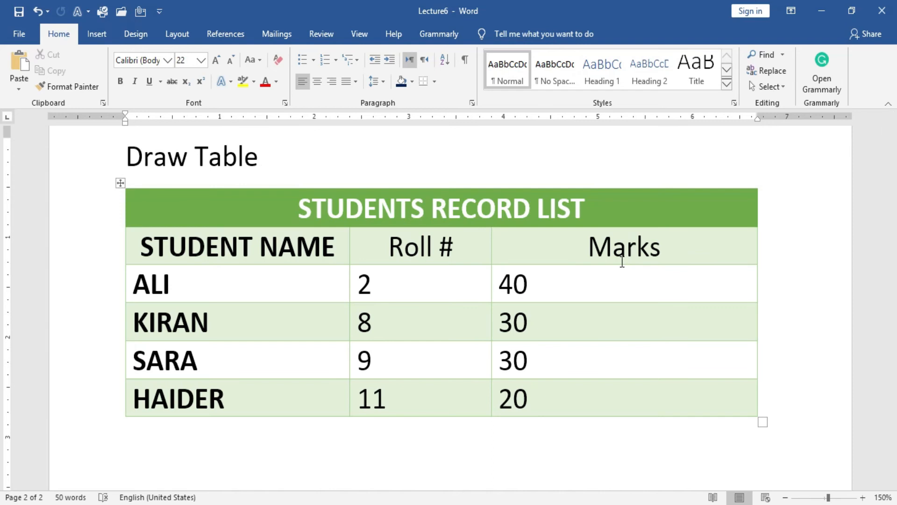
# Step: Try splitting the table above the third student's row, and undo the split
pyautogui.click(423, 291)
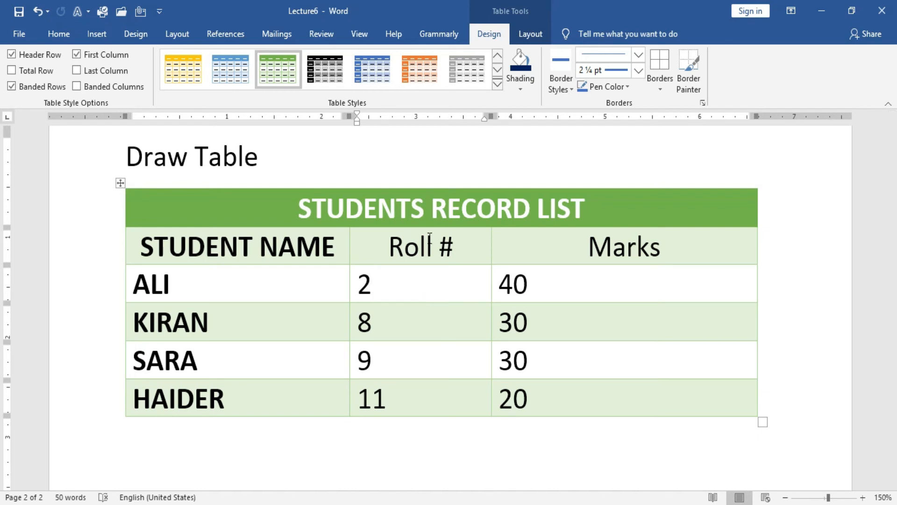
pyautogui.click(528, 34)
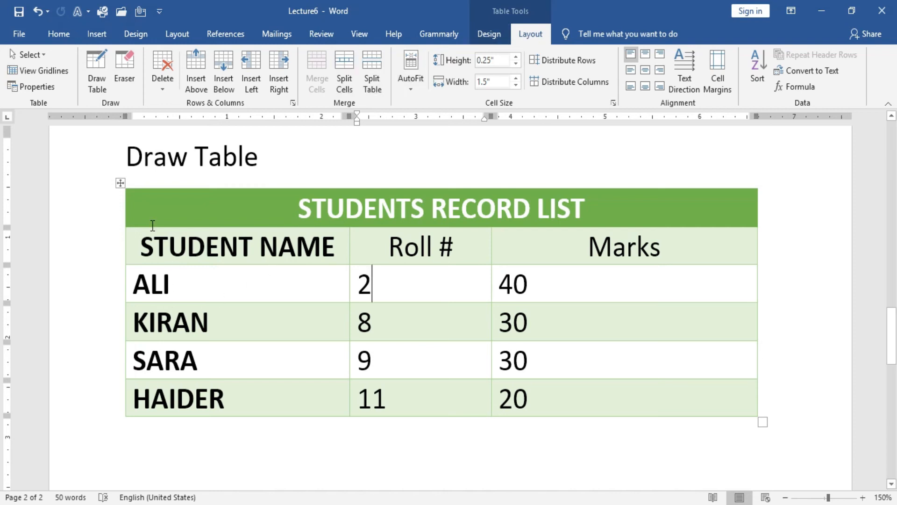
pyautogui.click(237, 321)
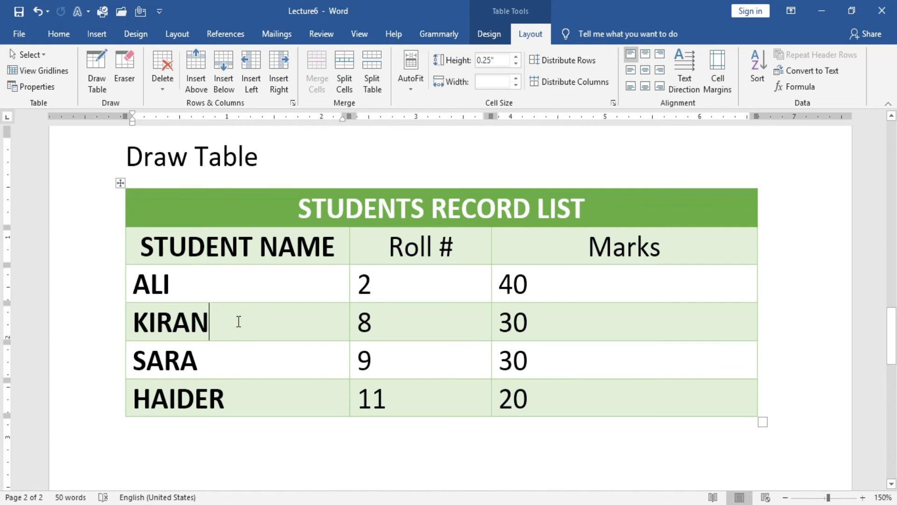
pyautogui.click(237, 364)
pyautogui.click(371, 77)
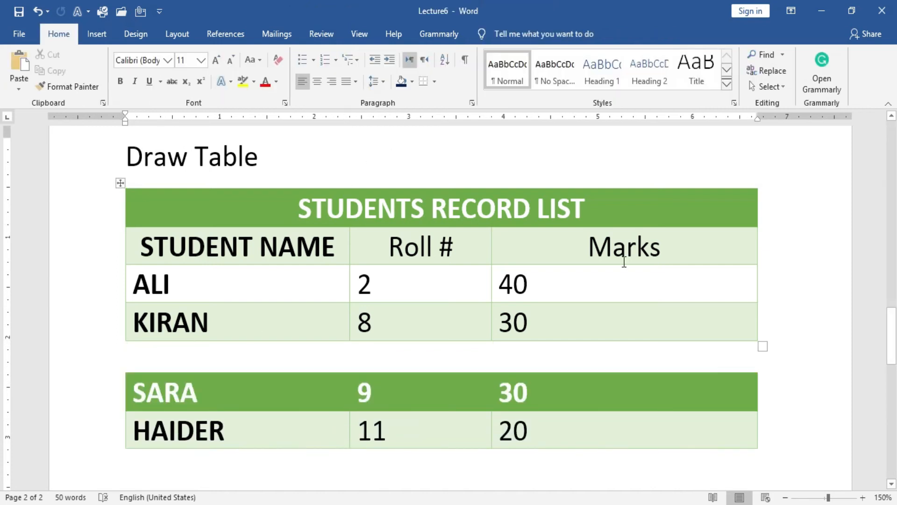
pyautogui.click(789, 309)
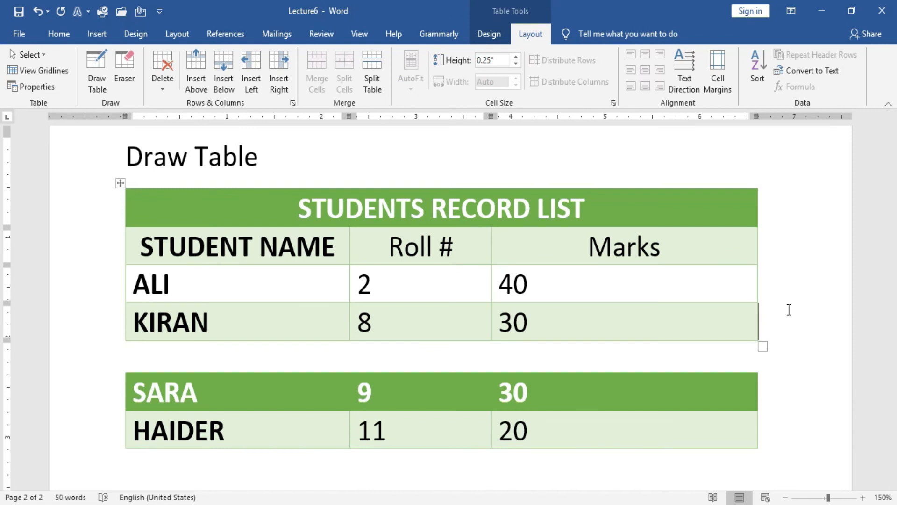
pyautogui.click(789, 310)
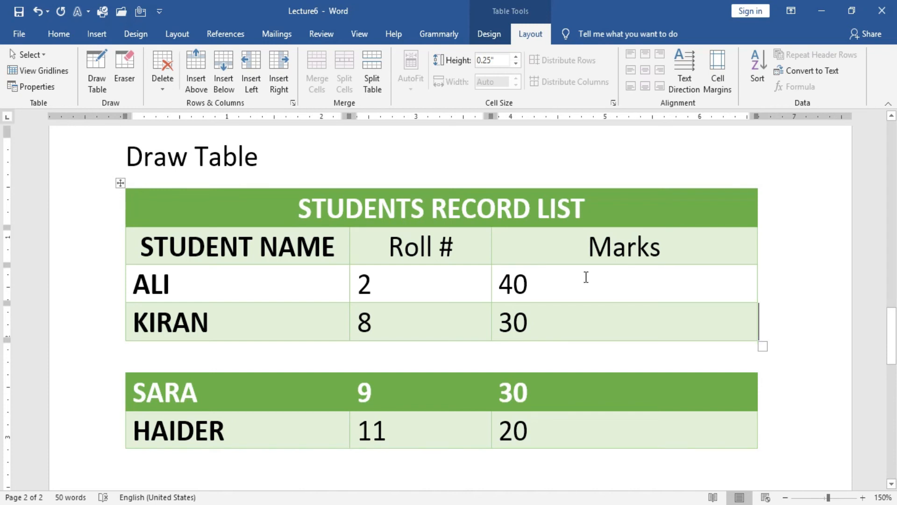
pyautogui.hotkey('ctrl', 'z')
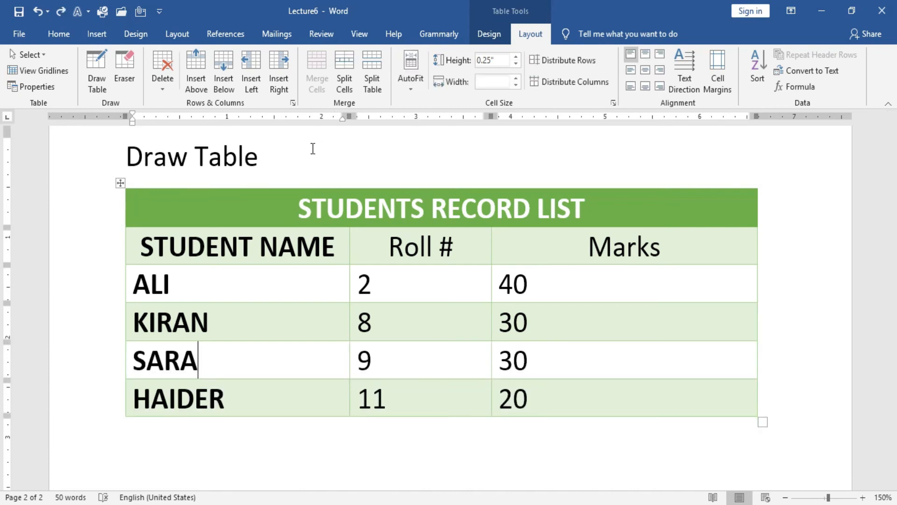
# Step: Split the first student's Roll # cell into 2 columns and 1 row, and enter 7 in the new cell
pyautogui.click(466, 362)
pyautogui.moveTo(430, 358); pyautogui.dragTo(360, 365)
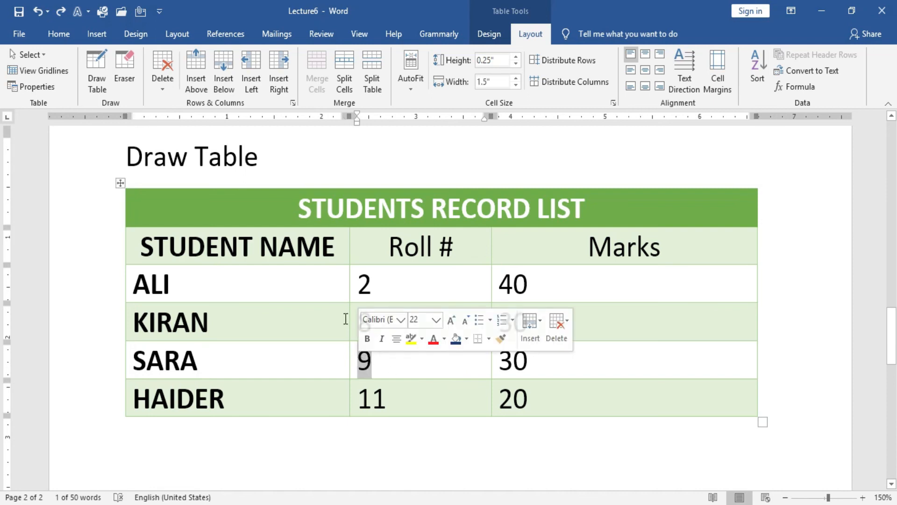
pyautogui.click(353, 270)
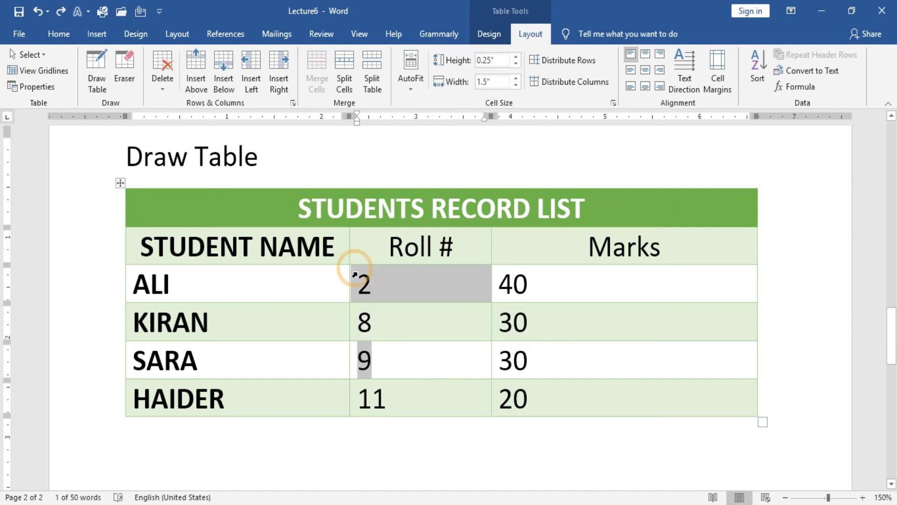
pyautogui.click(346, 64)
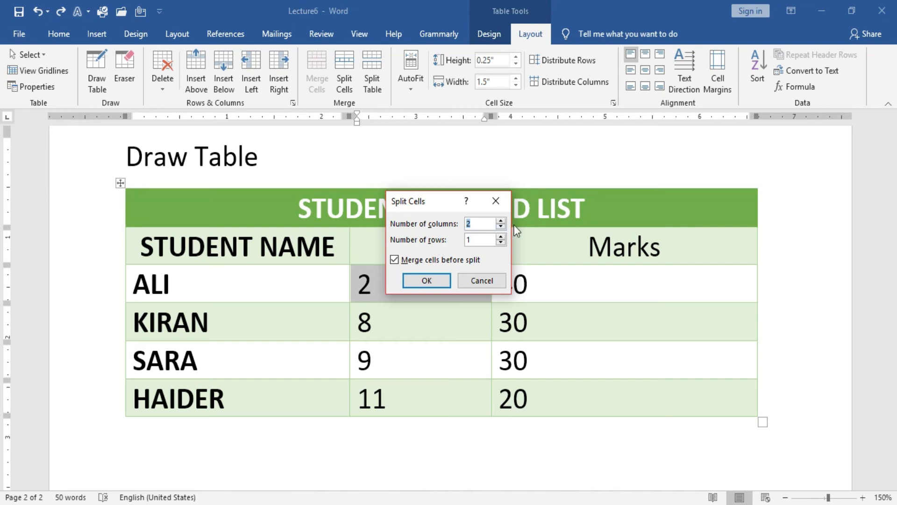
pyautogui.click(427, 280)
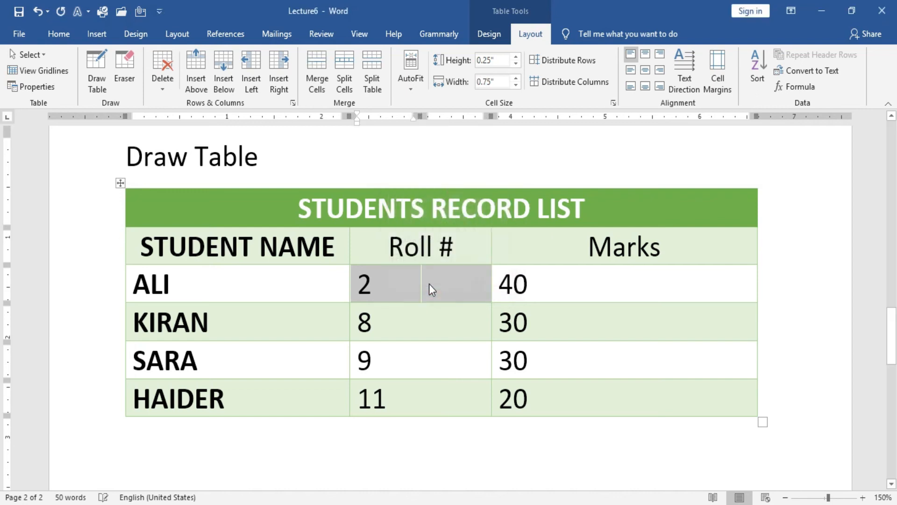
pyautogui.click(436, 327)
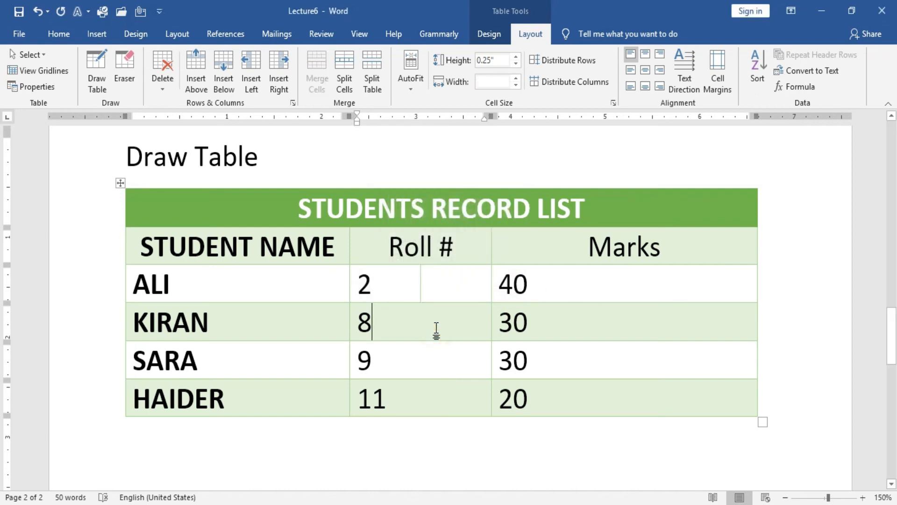
pyautogui.click(446, 283)
pyautogui.write('7')
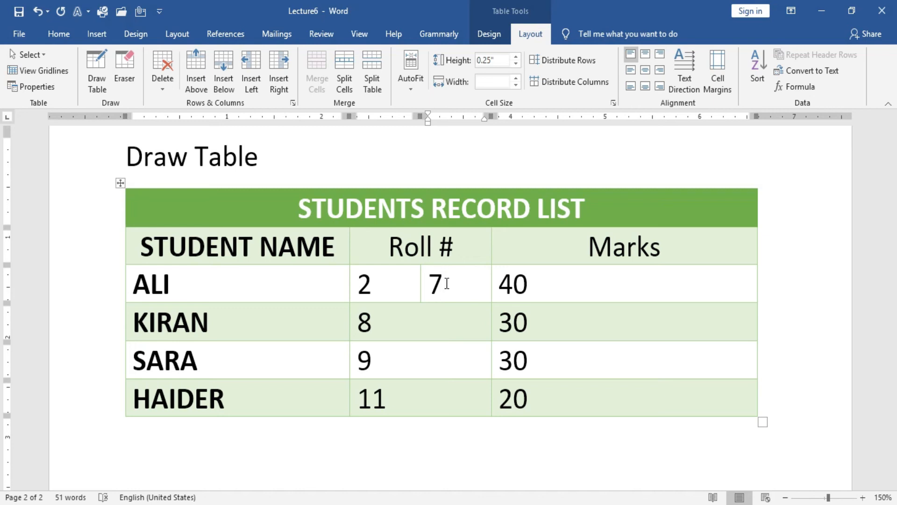
# Step: Split the first student's Marks cell into 2 columns and 2 rows
pyautogui.click(570, 280)
pyautogui.doubleClick(570, 279)
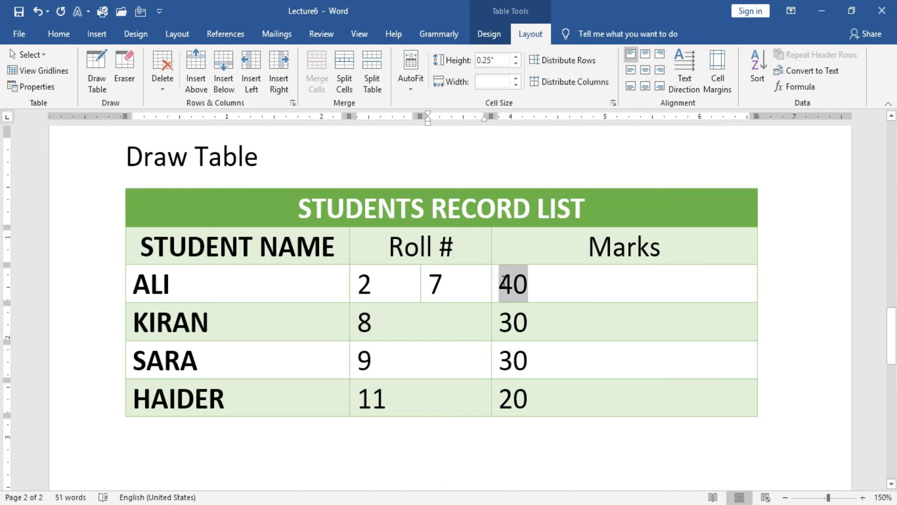
pyautogui.click(576, 284)
pyautogui.moveTo(499, 272); pyautogui.dragTo(633, 288)
pyautogui.moveTo(736, 281)
pyautogui.mouseDown()
pyautogui.moveTo(735, 294)
pyautogui.moveTo(725, 297)
pyautogui.moveTo(733, 287)
pyautogui.mouseUp()
pyautogui.click(344, 77)
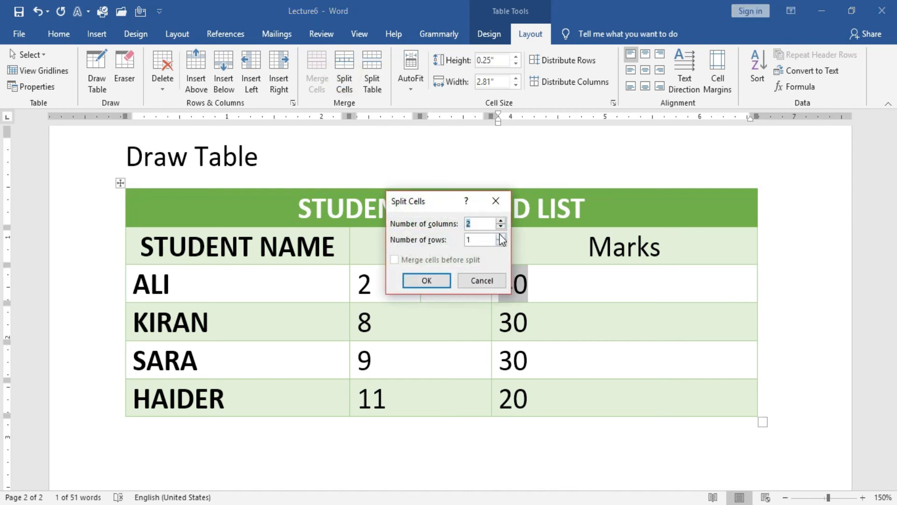
pyautogui.click(500, 237)
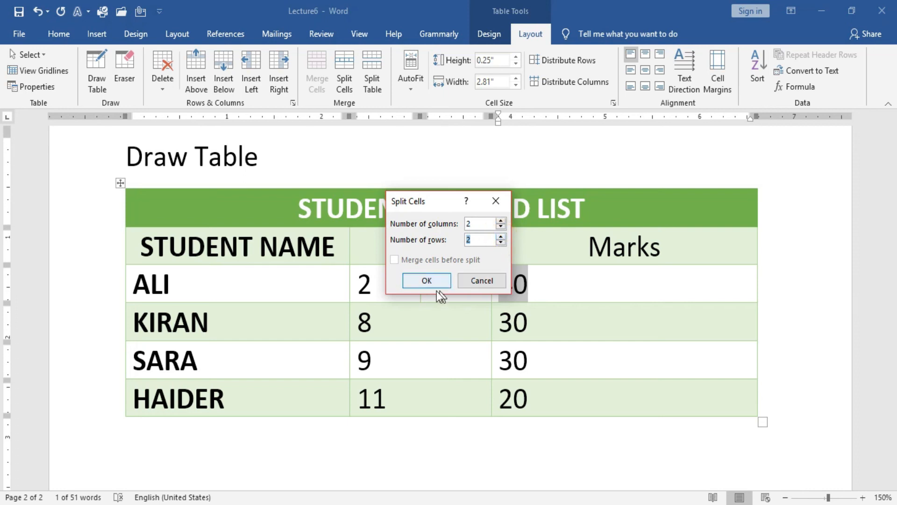
pyautogui.click(426, 281)
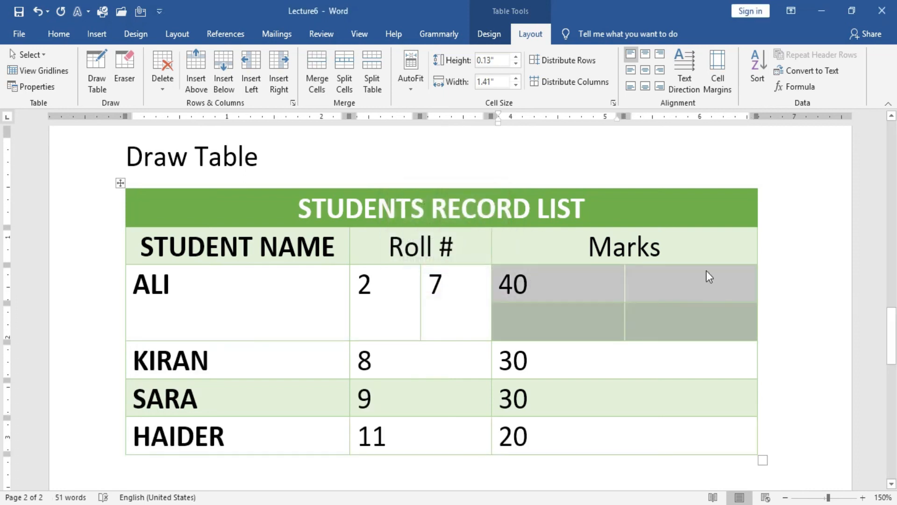
pyautogui.click(821, 328)
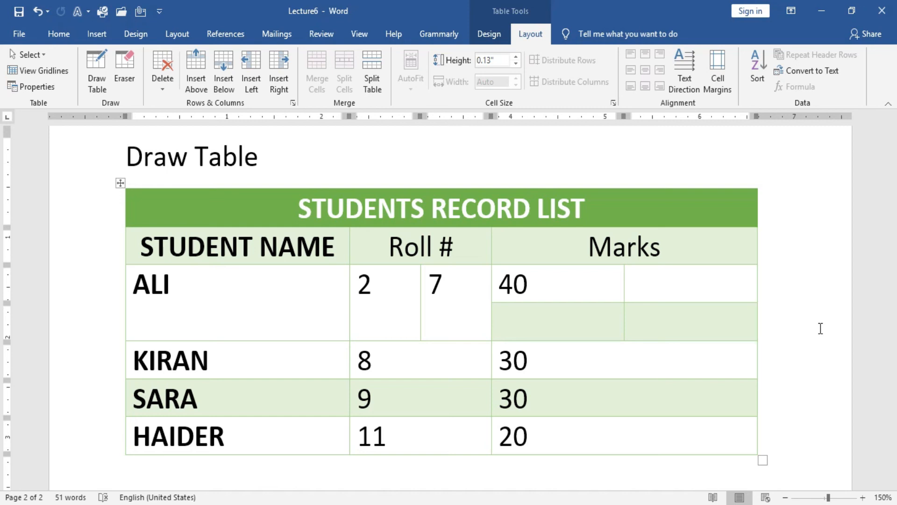
# Step: Distribute the rows evenly across the whole "STUDENTS RECORD LIST" table
pyautogui.scroll(-1, 821, 328)
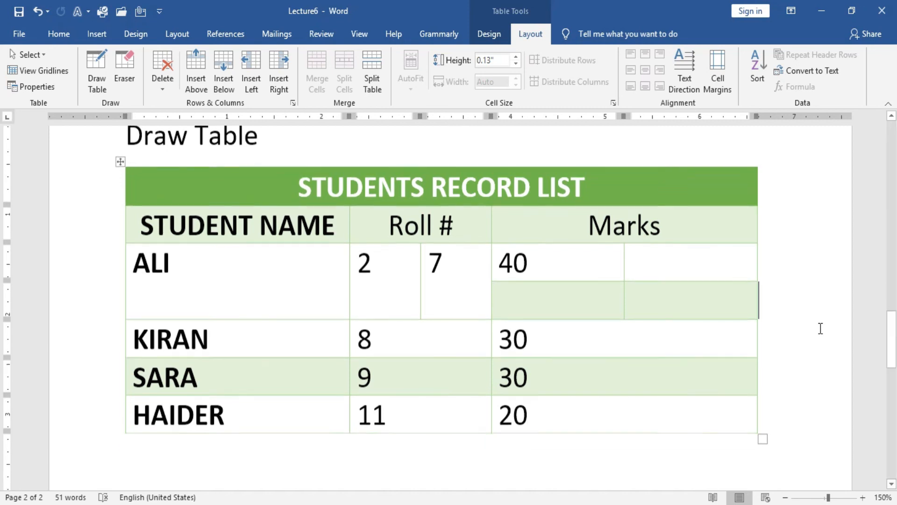
pyautogui.click(118, 160)
pyautogui.rightClick(179, 186)
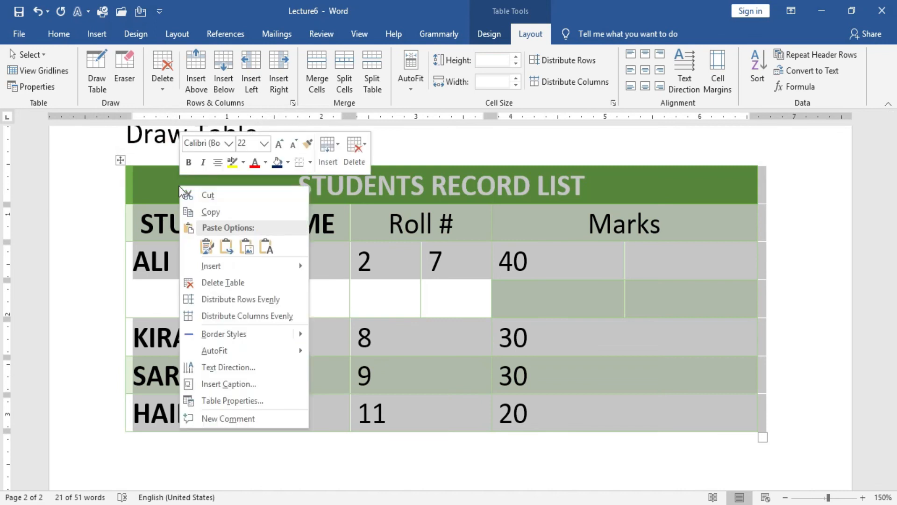
pyautogui.click(254, 301)
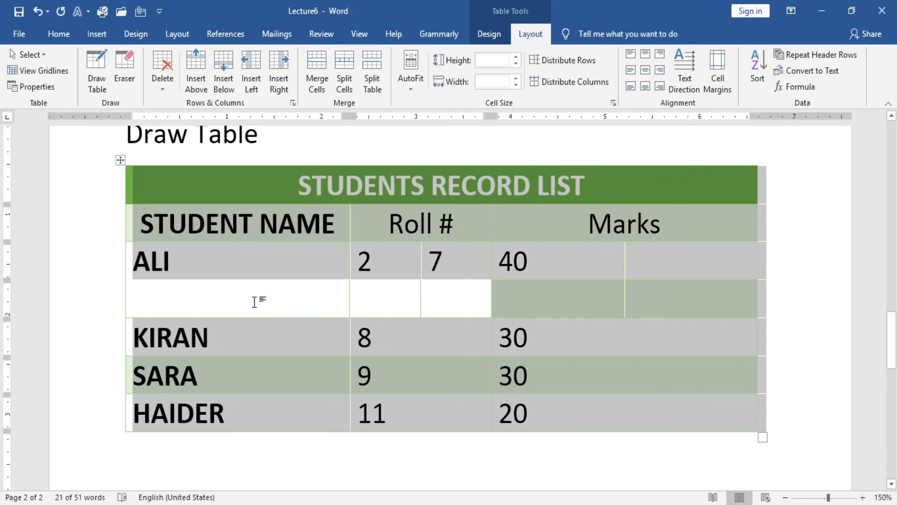
# Step: Paint the orange 1 ½ pt border style along the vertical dividers on both sides of the Roll # column
pyautogui.rightClick(123, 161)
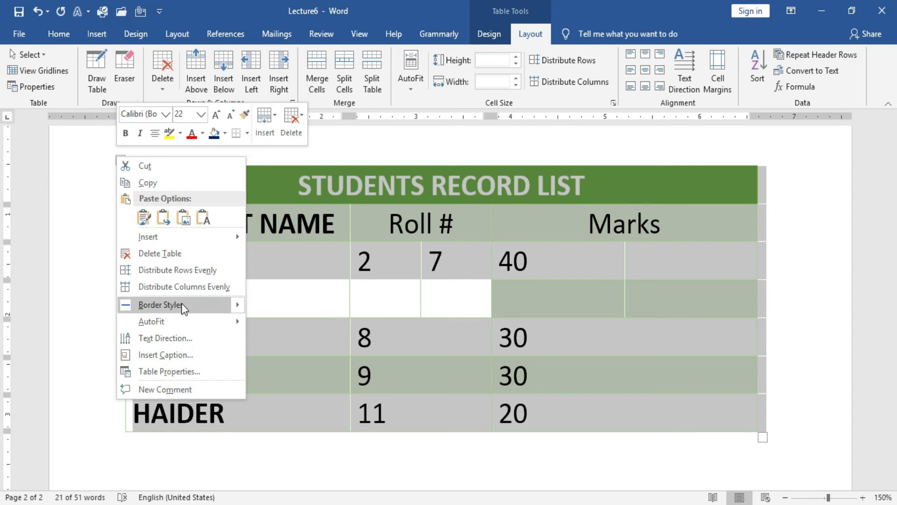
pyautogui.click(239, 307)
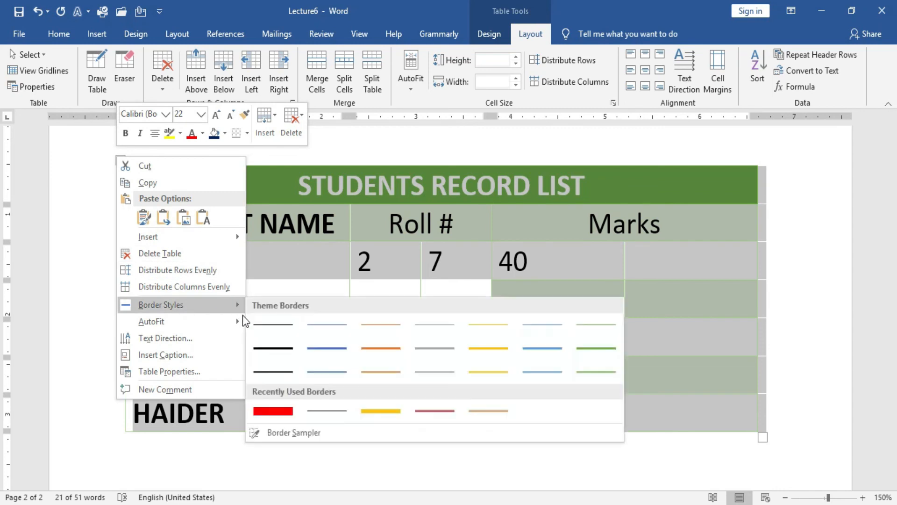
pyautogui.click(397, 348)
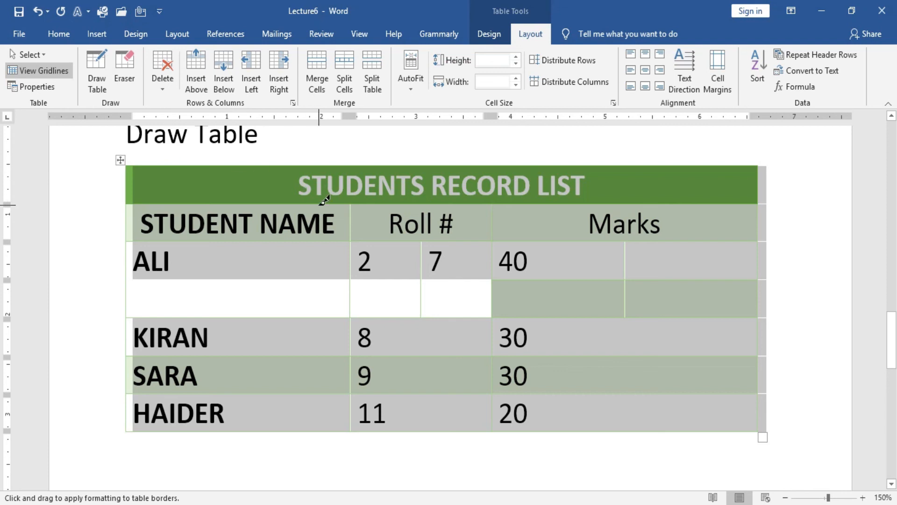
pyautogui.moveTo(356, 201); pyautogui.dragTo(350, 394)
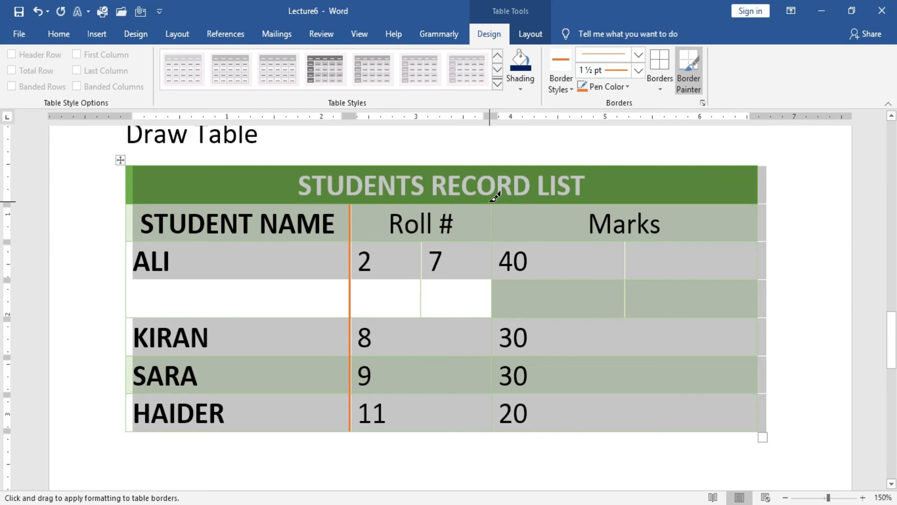
pyautogui.moveTo(498, 215)
pyautogui.mouseDown()
pyautogui.moveTo(481, 345)
pyautogui.moveTo(494, 414)
pyautogui.moveTo(481, 423)
pyautogui.moveTo(493, 423)
pyautogui.mouseUp()
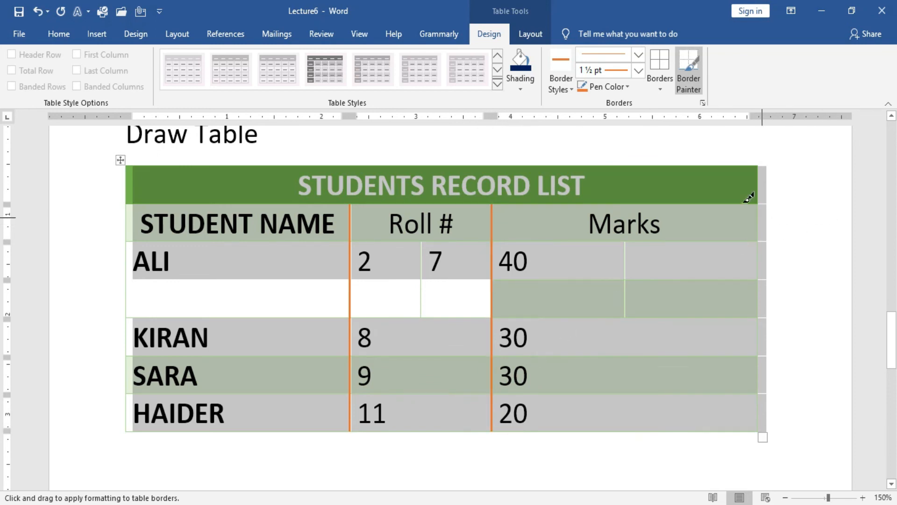
# Step: Apply the orange 1 ½ pt border to all borders of the "STUDENTS RECORD LIST" table
pyautogui.click(664, 77)
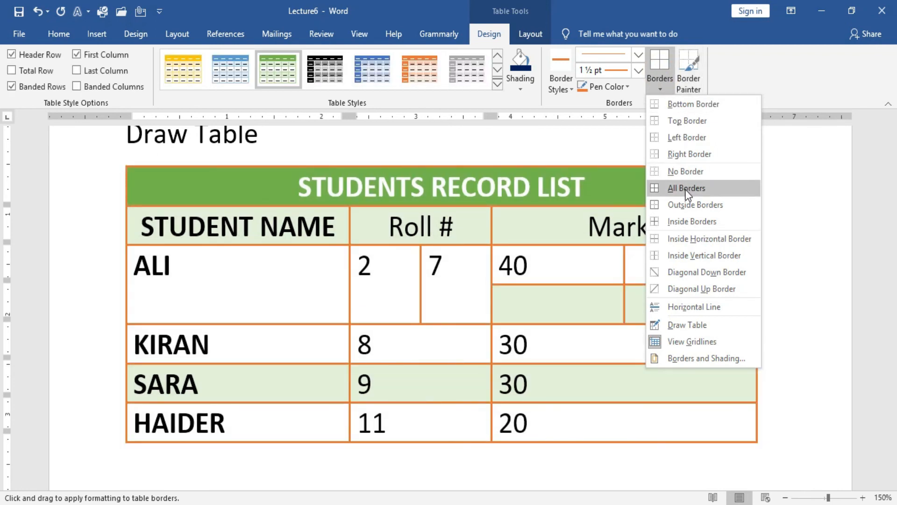
pyautogui.click(686, 189)
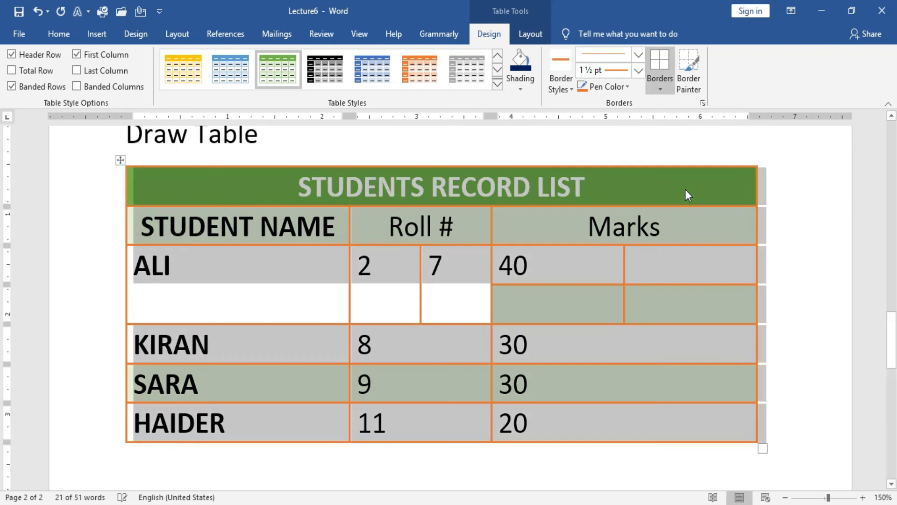
# Step: Paint green (Accent 6) 1 ½ pt borders along the inner divider of the split Marks cells and the divider between Roll # and Marks
pyautogui.click(574, 89)
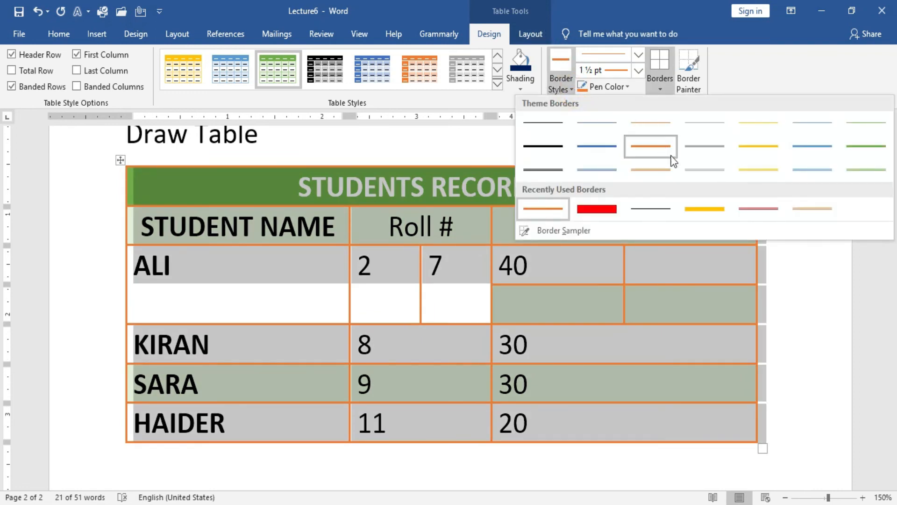
pyautogui.click(857, 151)
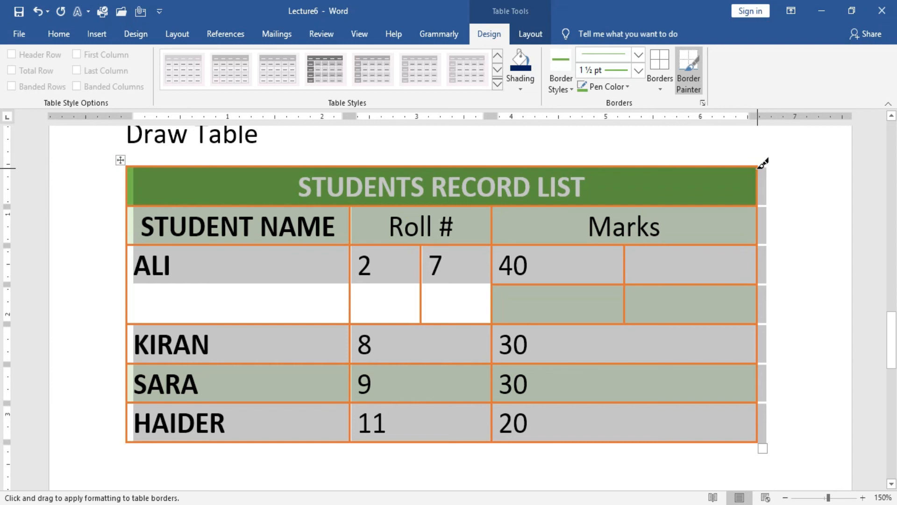
pyautogui.moveTo(763, 160)
pyautogui.mouseDown()
pyautogui.moveTo(754, 403)
pyautogui.moveTo(765, 436)
pyautogui.mouseUp()
pyautogui.click(608, 86)
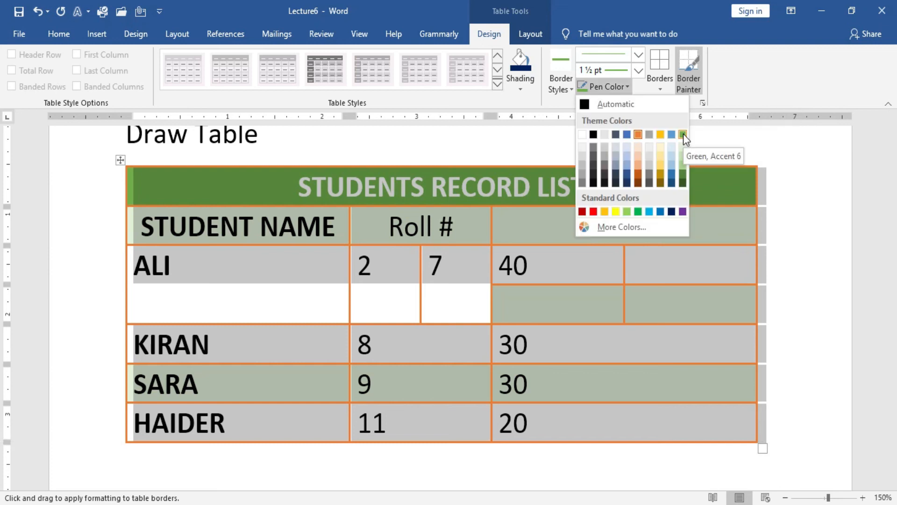
pyautogui.click(683, 135)
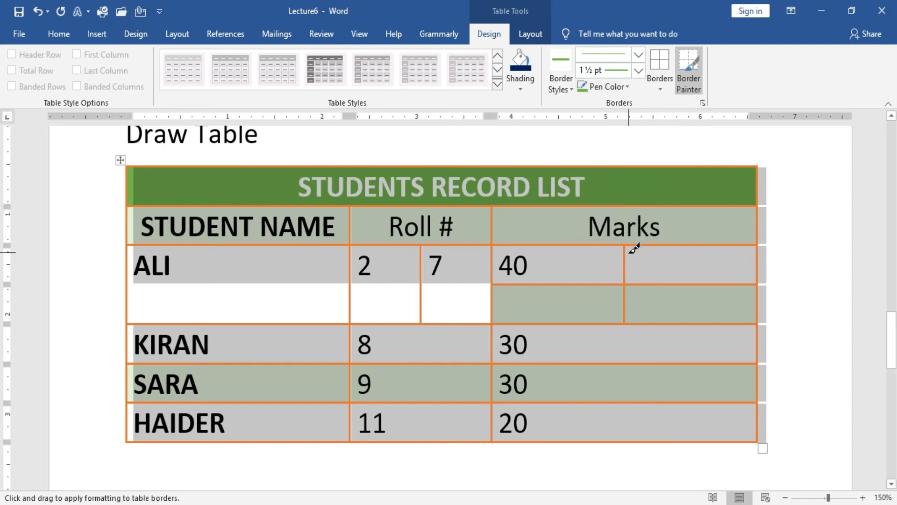
pyautogui.moveTo(630, 242); pyautogui.dragTo(633, 306)
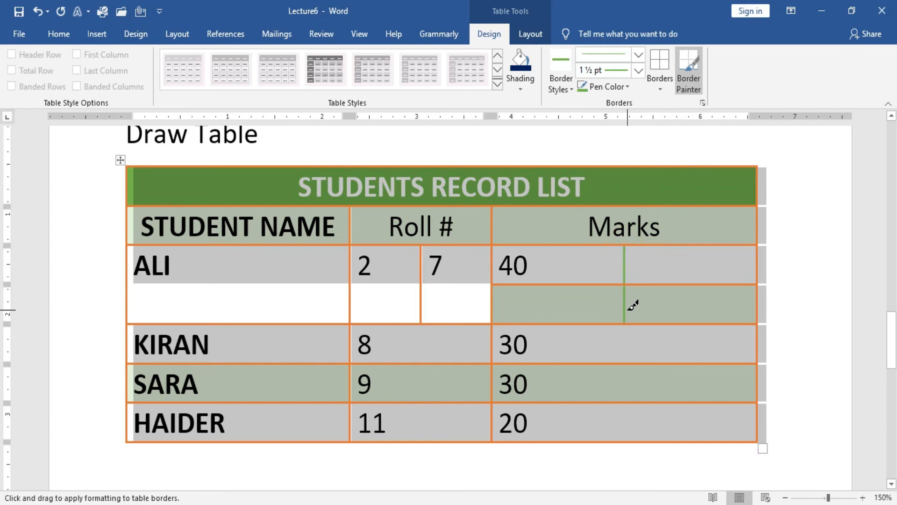
pyautogui.moveTo(491, 205); pyautogui.dragTo(495, 447)
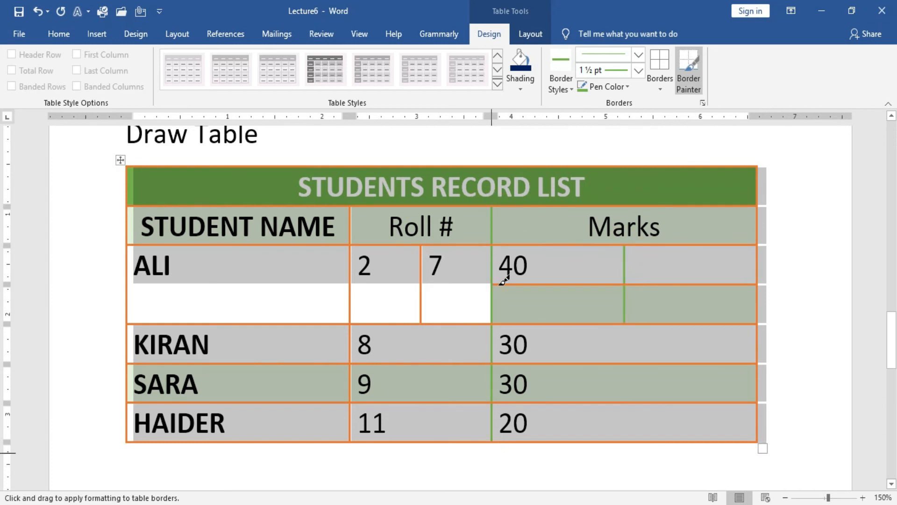
# Step: Apply the green 1 ½ pt border to all borders of the "STUDENTS RECORD LIST" table and deselect it
pyautogui.click(657, 81)
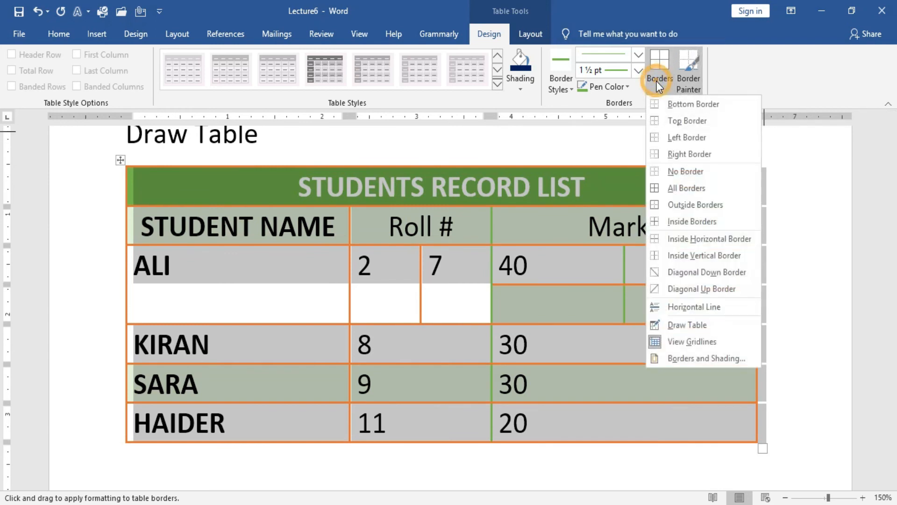
pyautogui.click(680, 190)
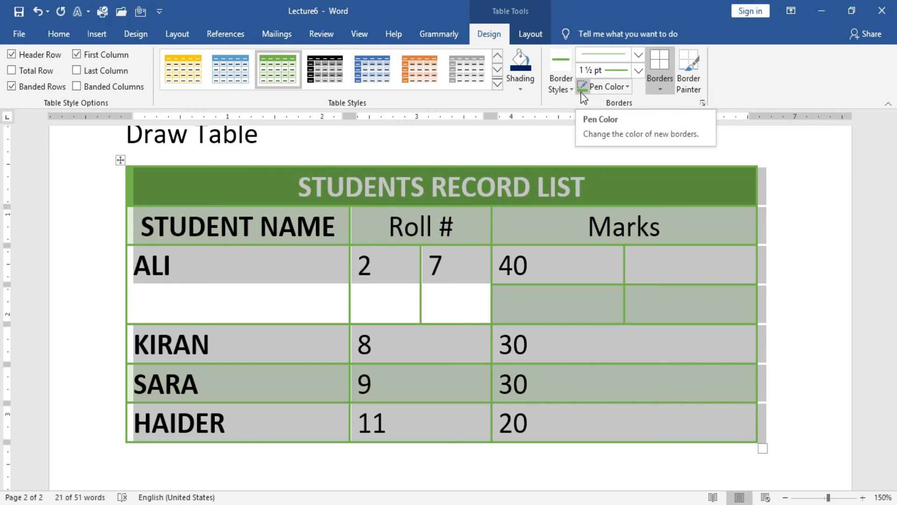
pyautogui.click(208, 150)
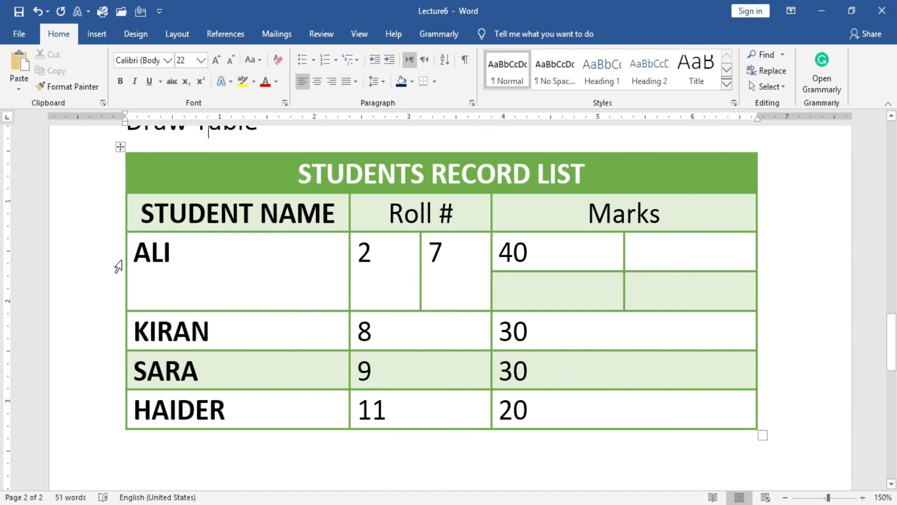
pyautogui.moveTo(140, 199); pyautogui.dragTo(361, 284)
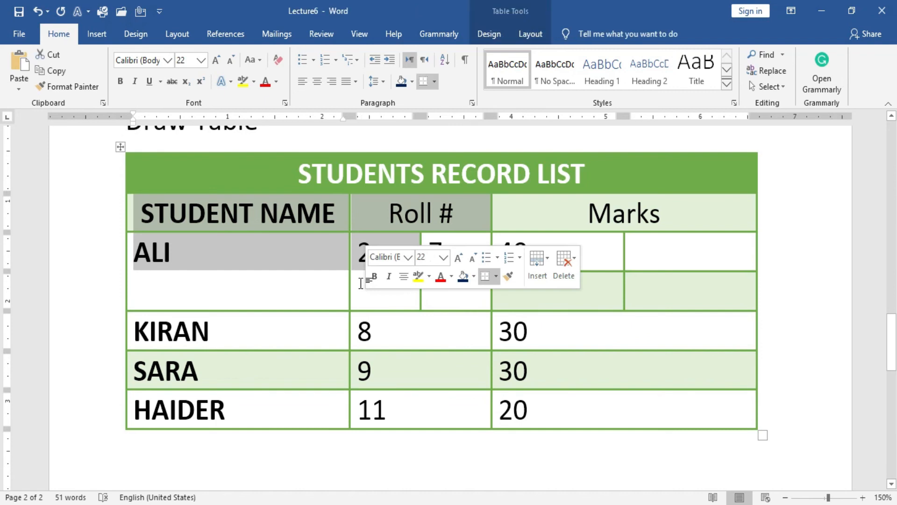
pyautogui.click(577, 262)
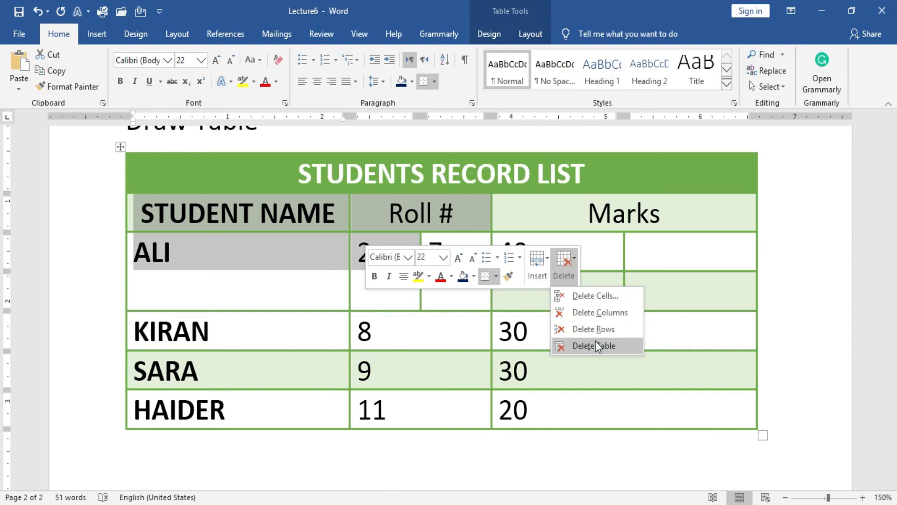
pyautogui.click(719, 237)
# Step: Review the list of lecture topics on the document's first page
pyautogui.scroll(3, 632, 257)
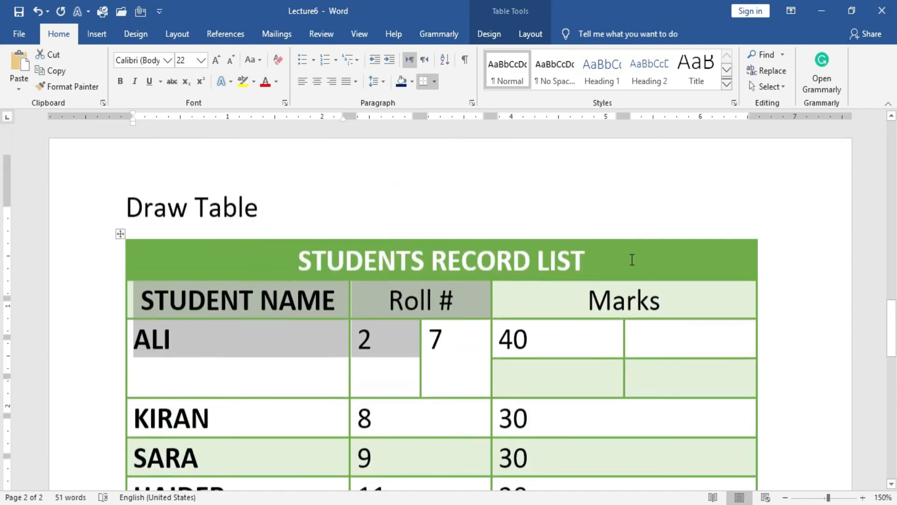
pyautogui.scroll(10, 632, 259)
pyautogui.scroll(-2, 632, 260)
pyautogui.scroll(-1, 632, 259)
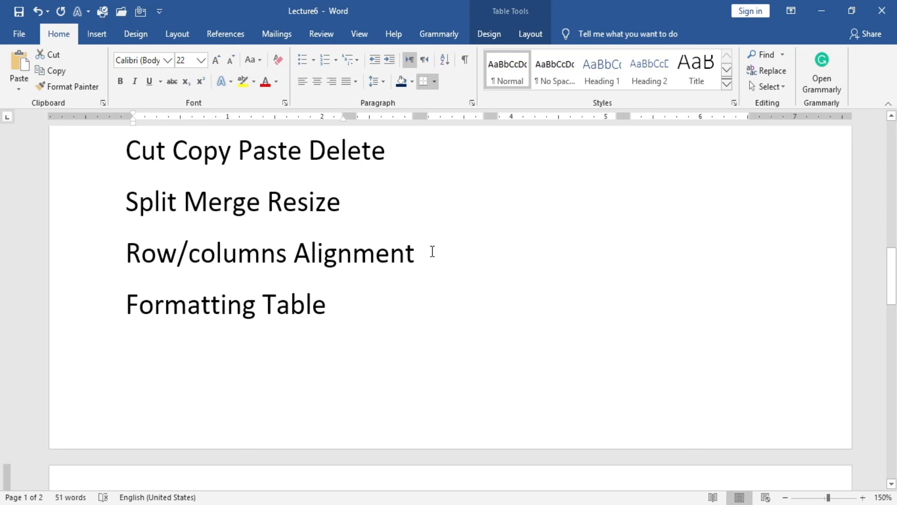
pyautogui.scroll(2, 433, 251)
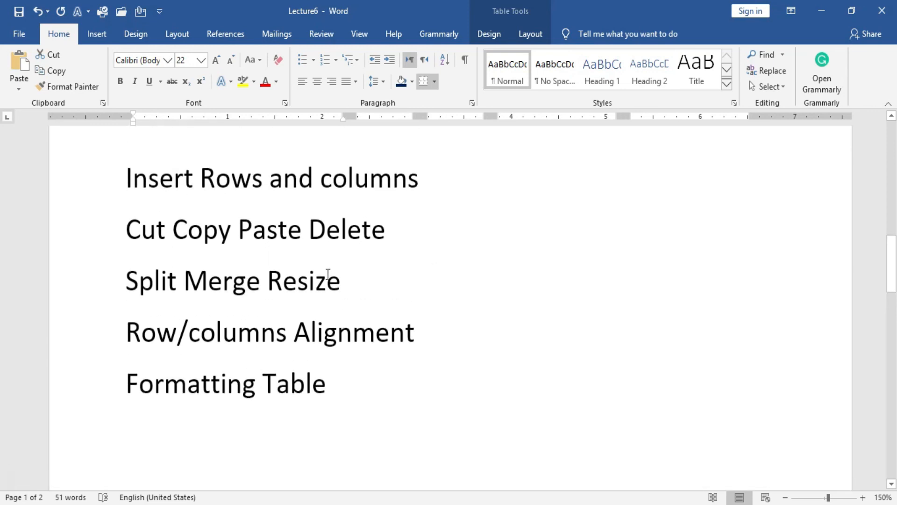